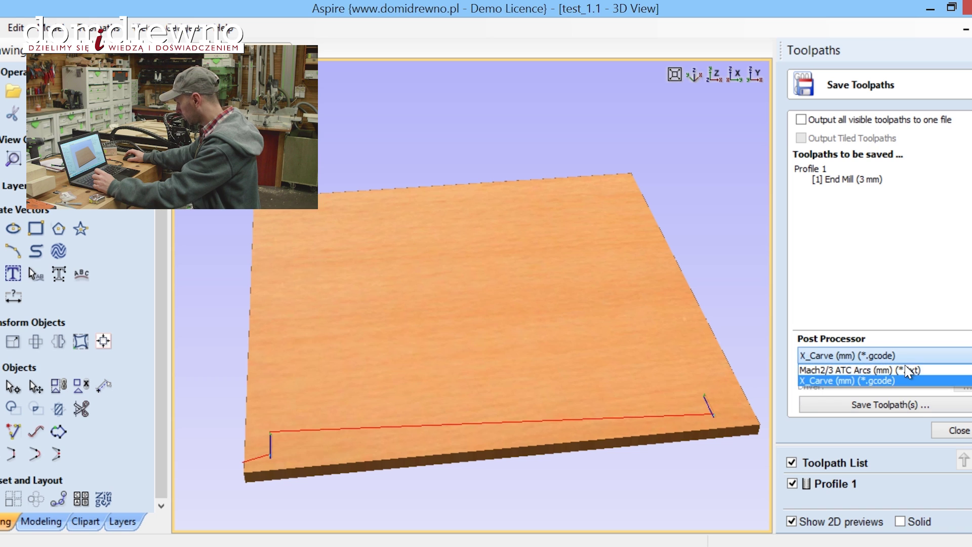
- Save the Profile 1 toolpath with the X_Carve (mm) (*.gcode) post processor as test_700m_1.gcode
click(888, 385)
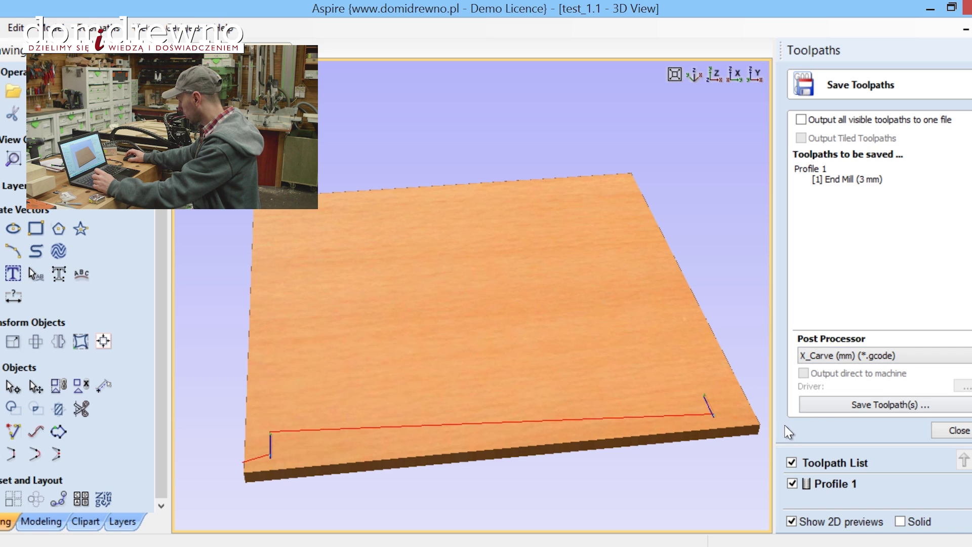
click(892, 410)
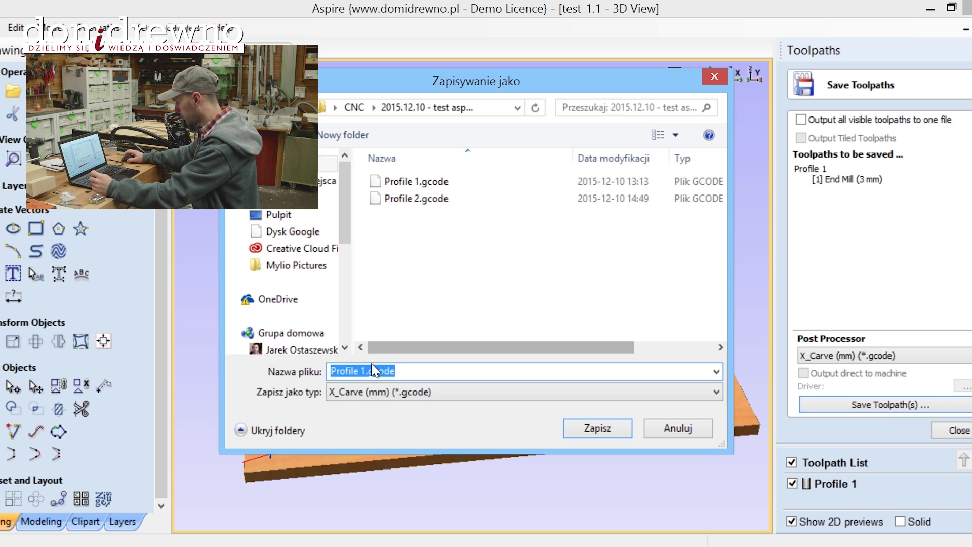
drag(367, 371, 324, 370)
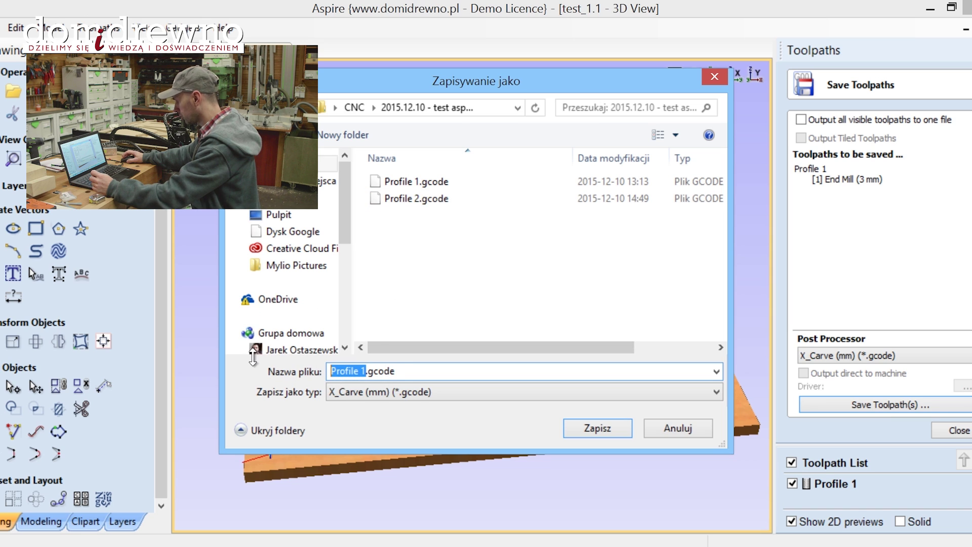
text(test)
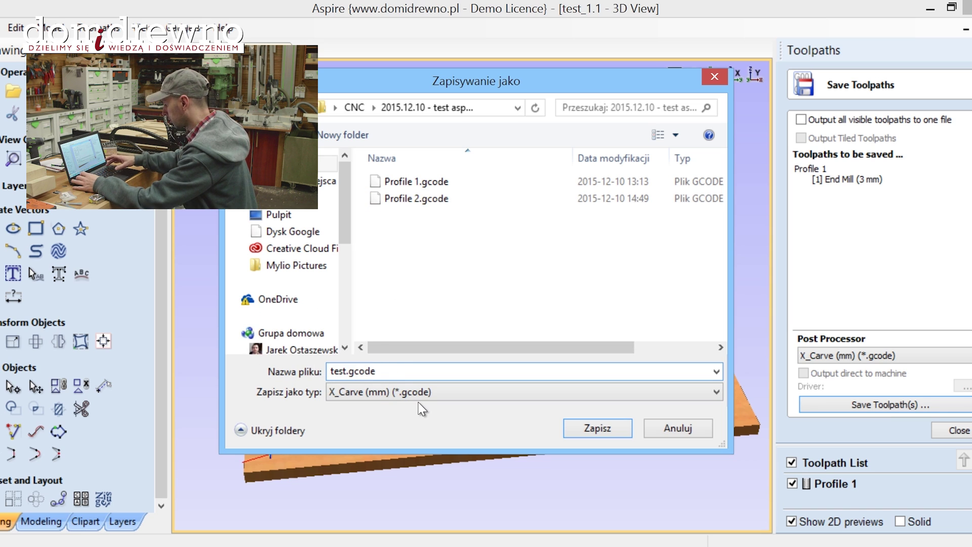
text(_700m)
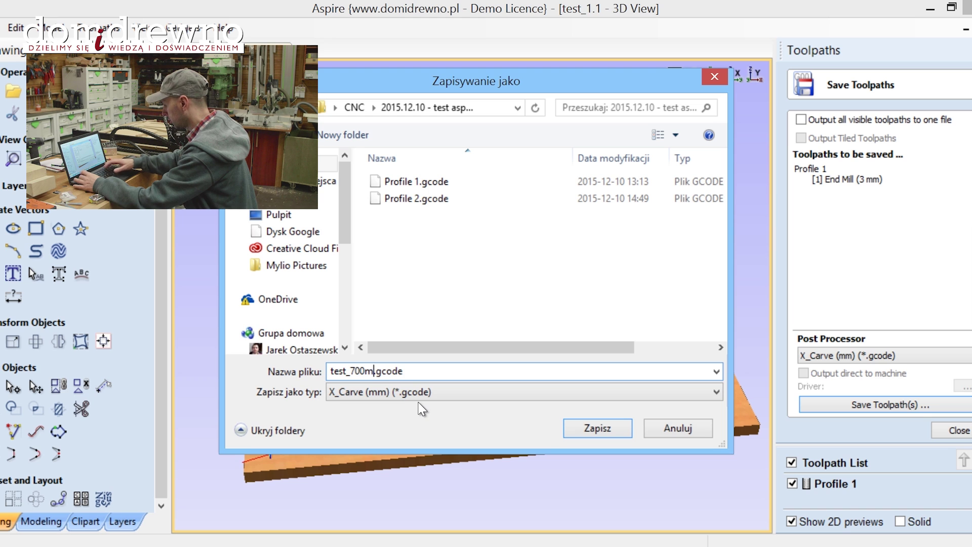
text(_1)
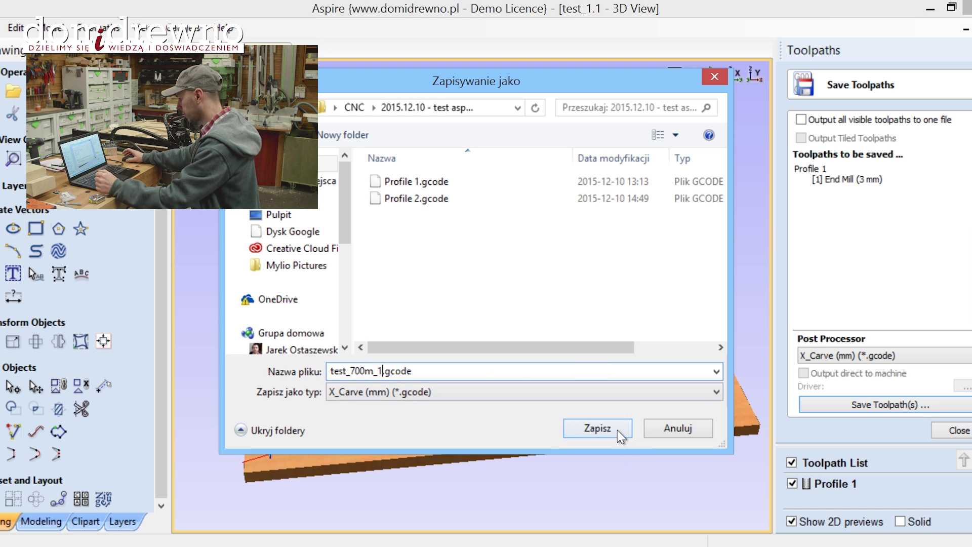
click(598, 429)
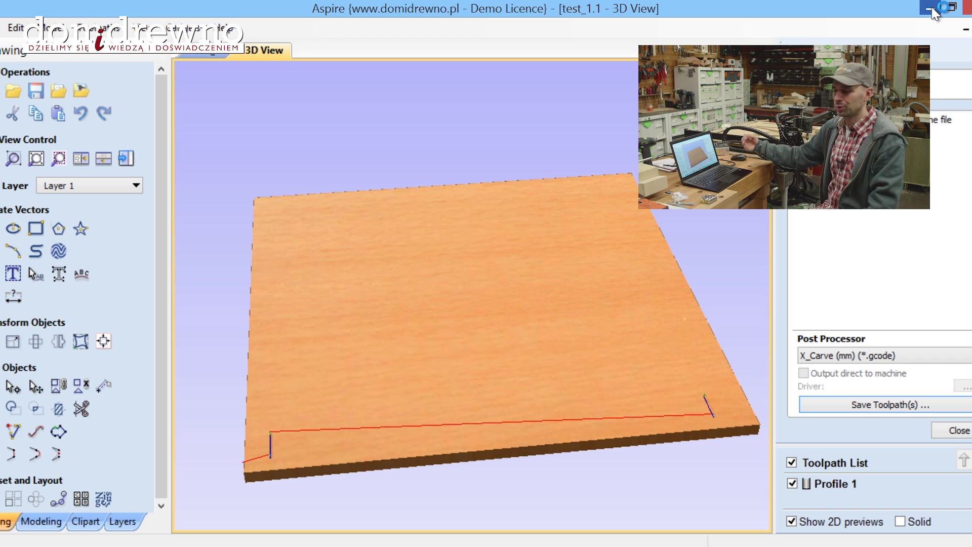
- Switch to the web browser and examine the Downloads section of the Universal-G-Code-Sender GitHub page
click(930, 9)
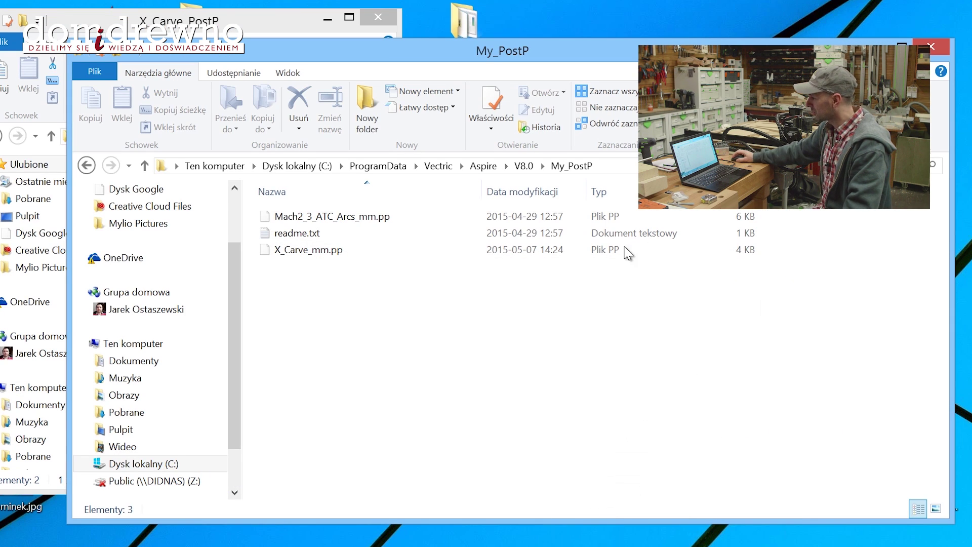
click(930, 47)
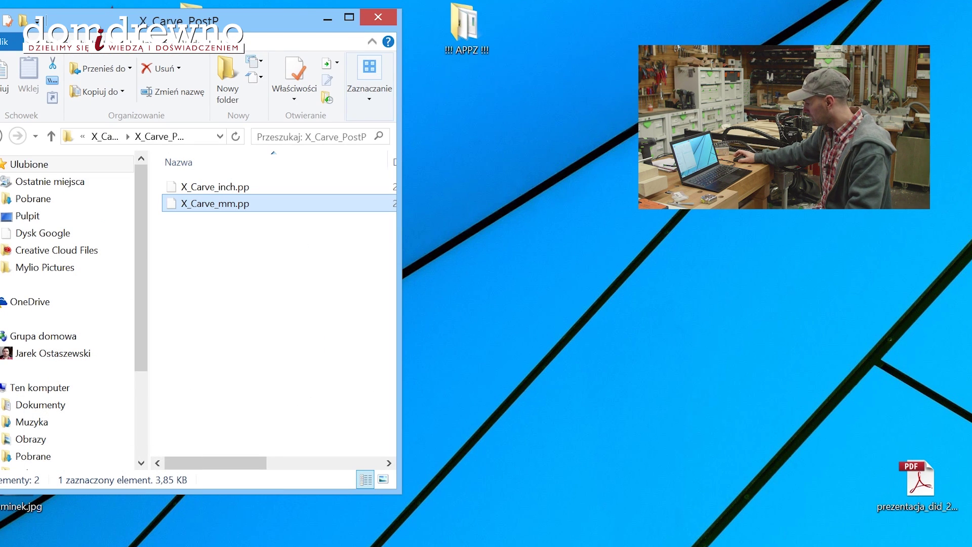
key(alt+Tab)
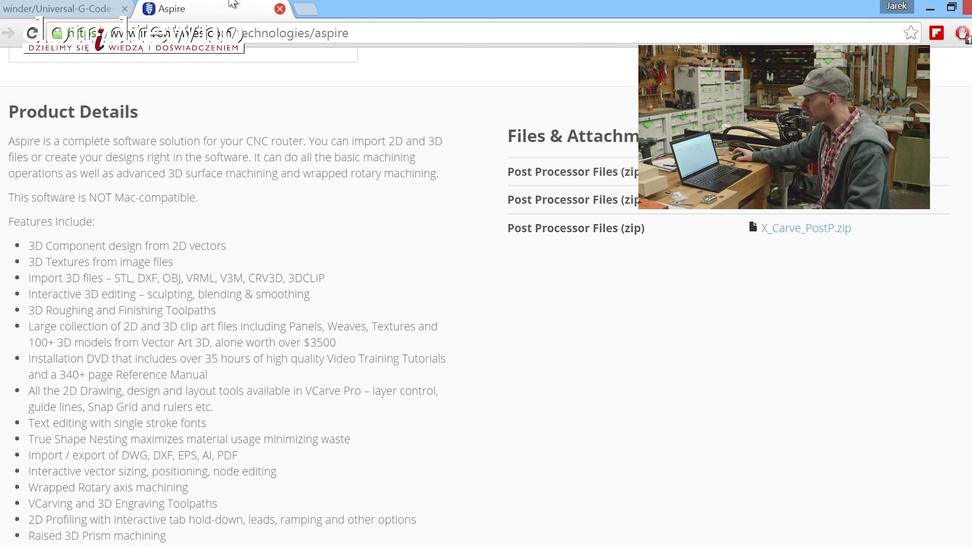
click(101, 8)
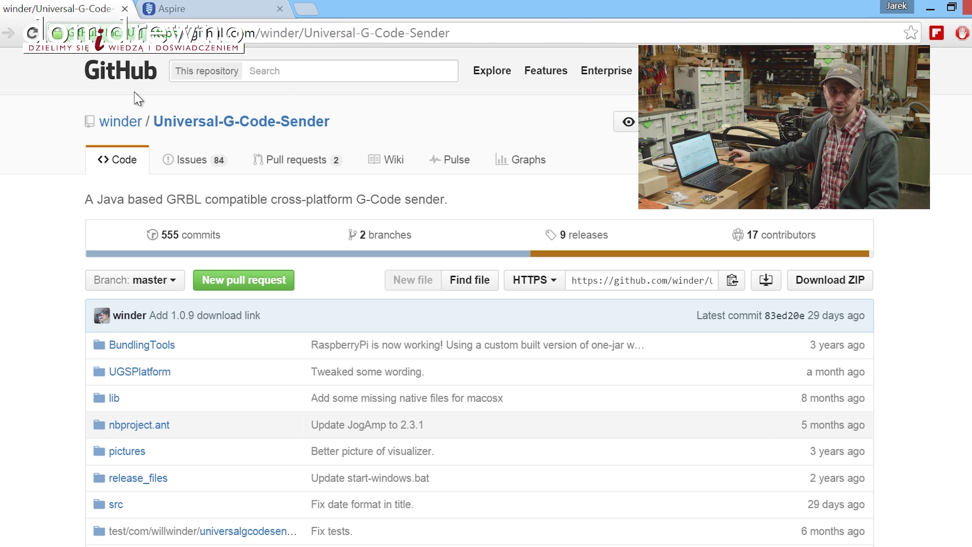
scroll(189, 152, down, 20)
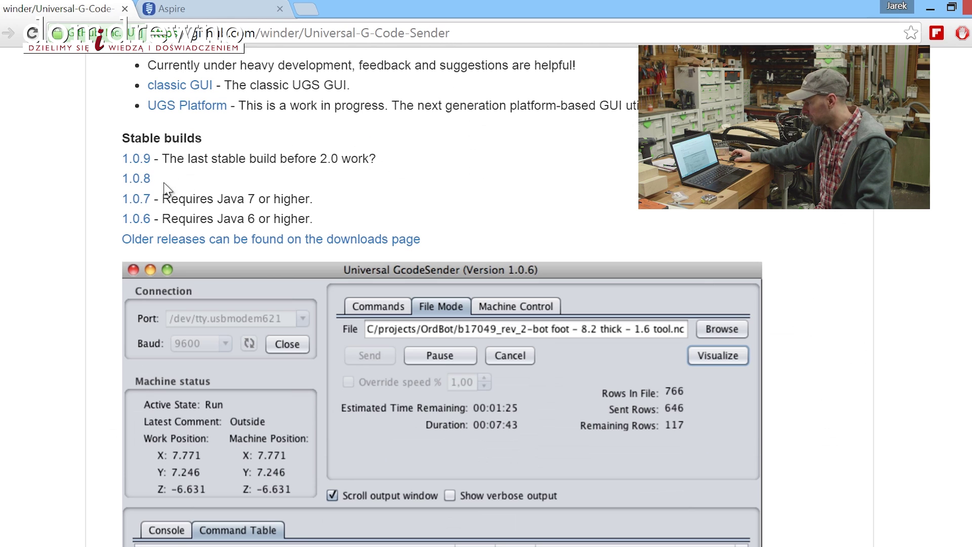
scroll(160, 190, up, 3)
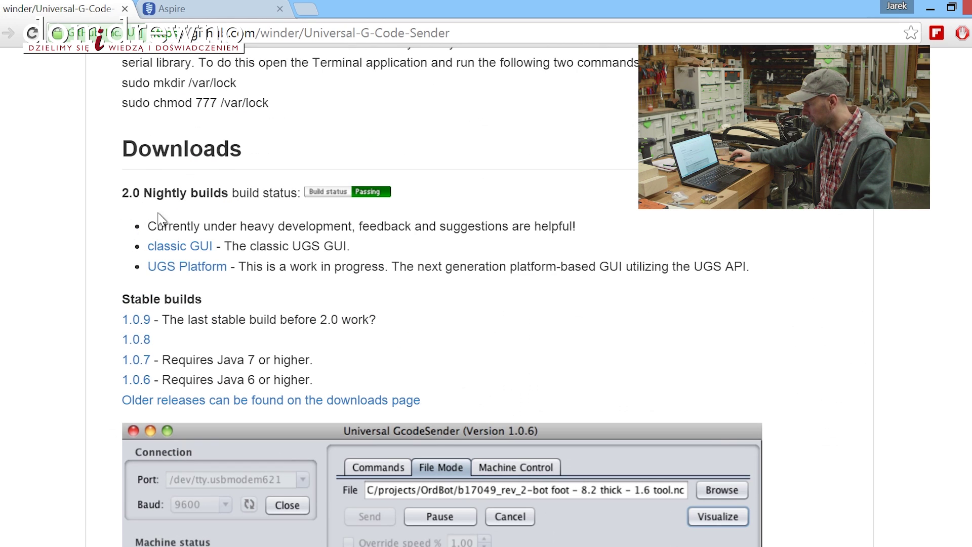
- Return to File Explorer, open the UniversalGcodeSender folder inside CNC, and reposition its window on the desktop
click(931, 8)
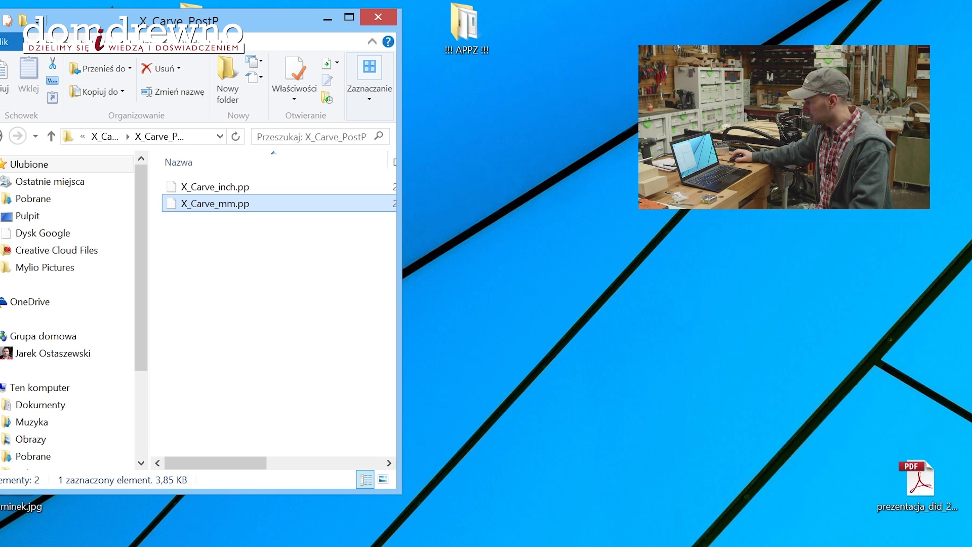
key(alt+Up)
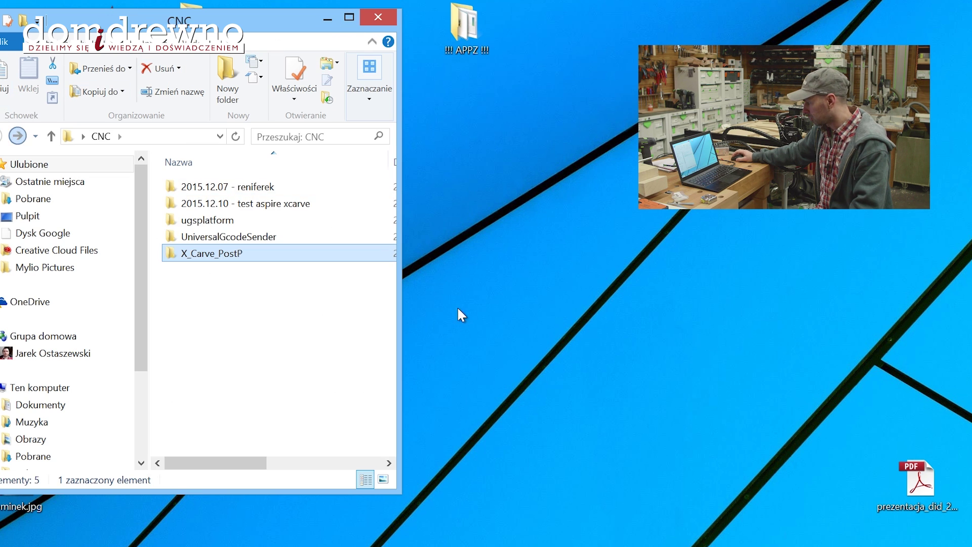
double_click(221, 237)
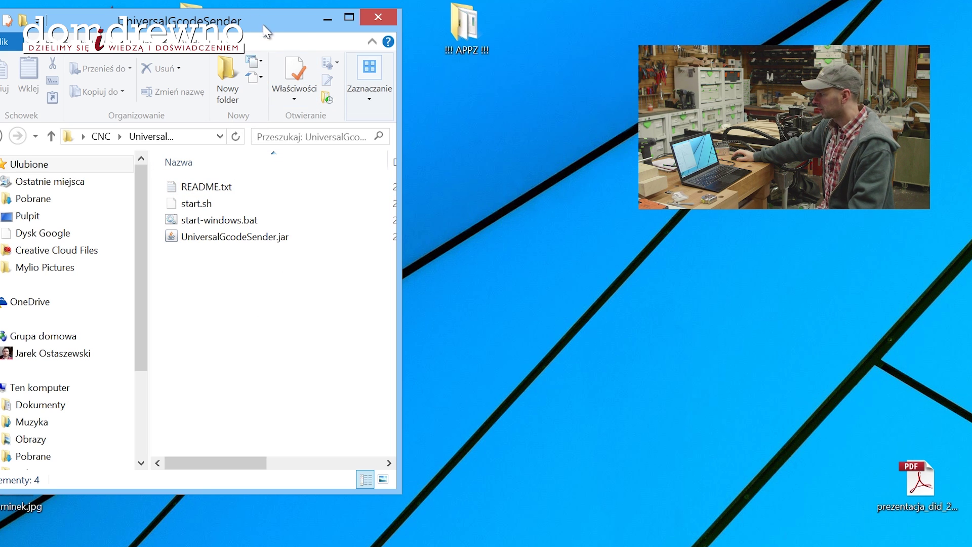
drag(263, 24, 351, 41)
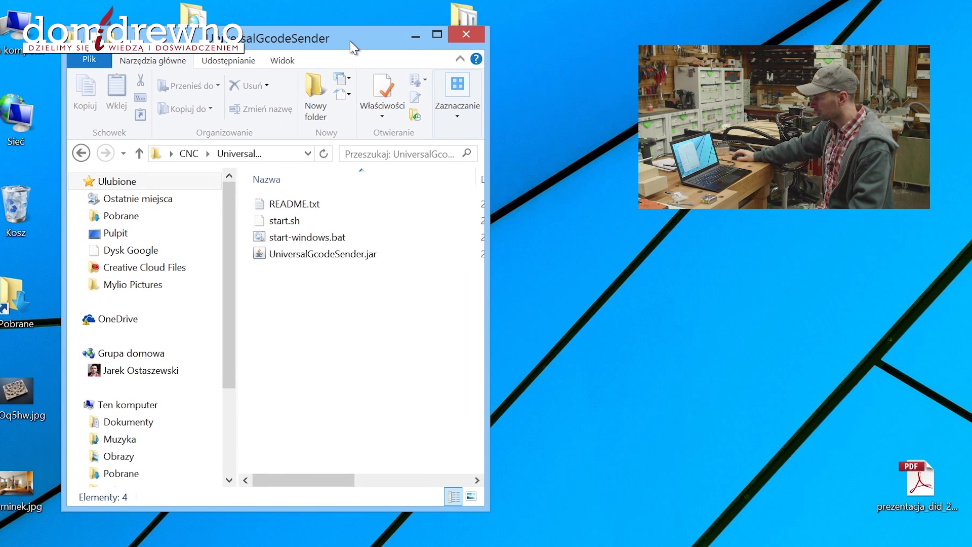
- Check which COM port the Arduino Uno uses in Device Manager, reached through the computer's system properties, and close it
right_click(7, 33)
click(56, 181)
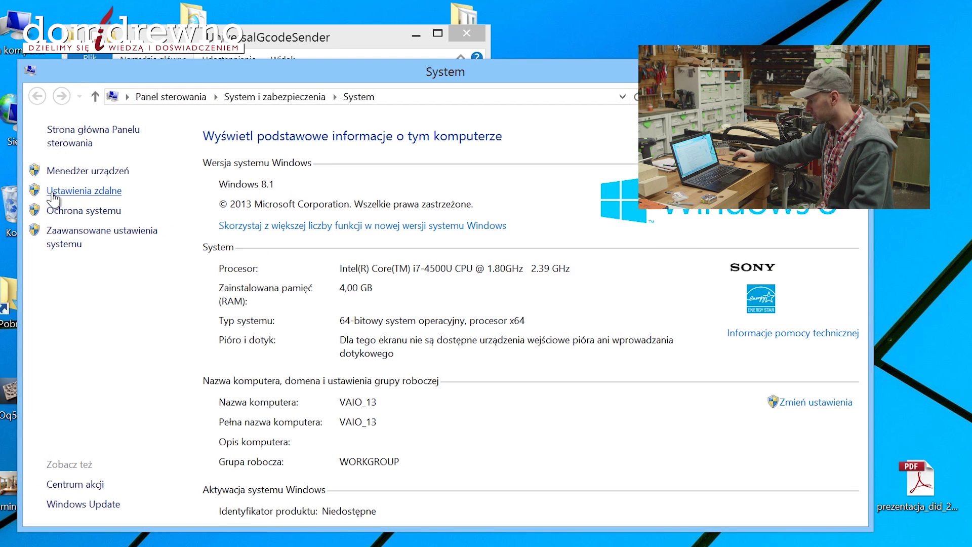
click(84, 192)
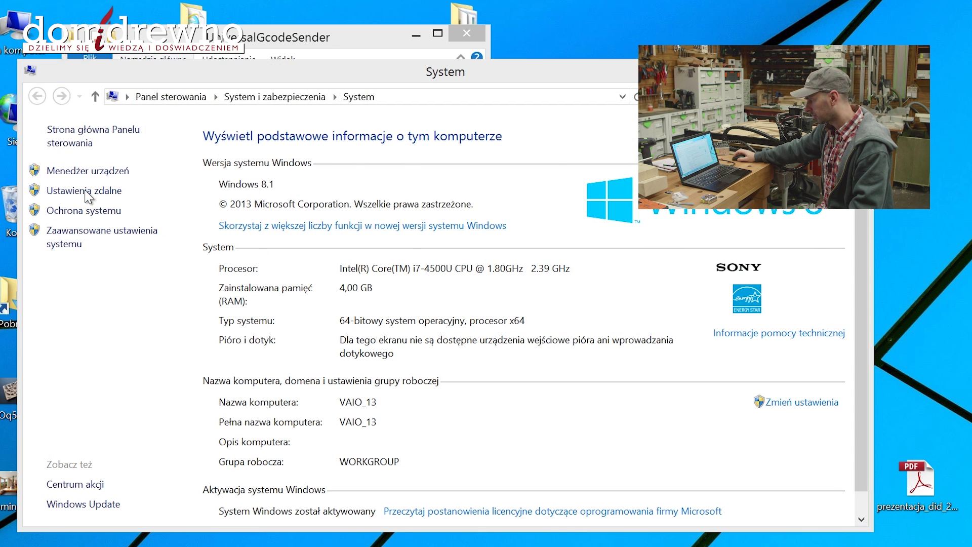
click(388, 116)
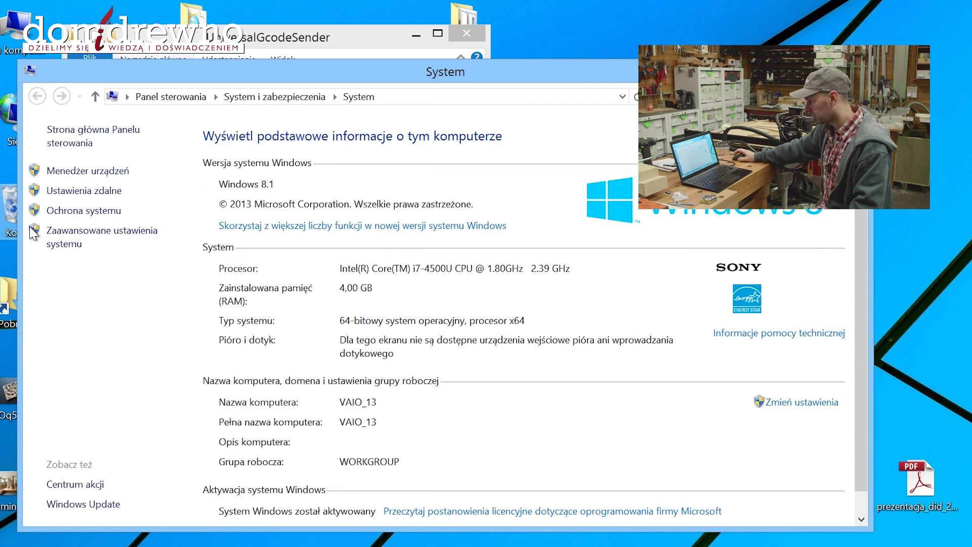
click(81, 171)
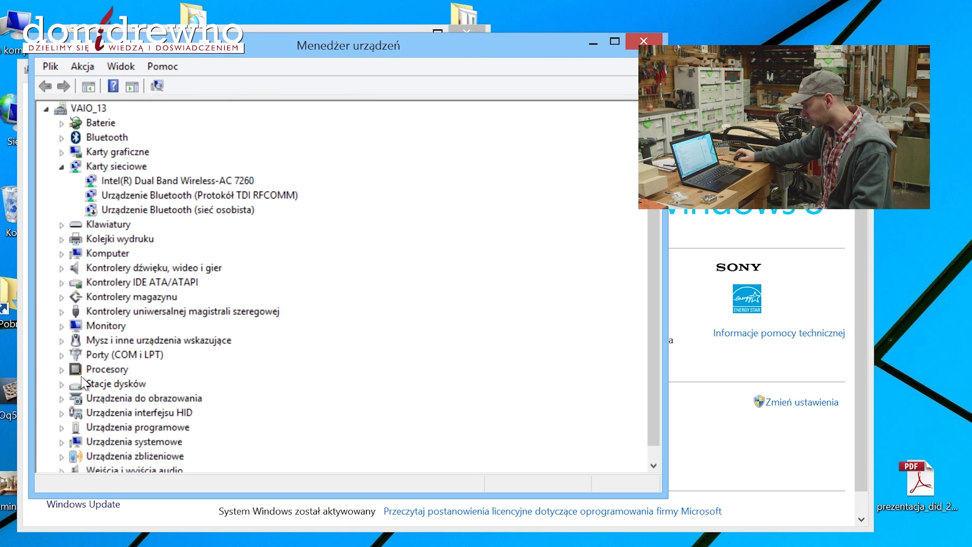
click(62, 354)
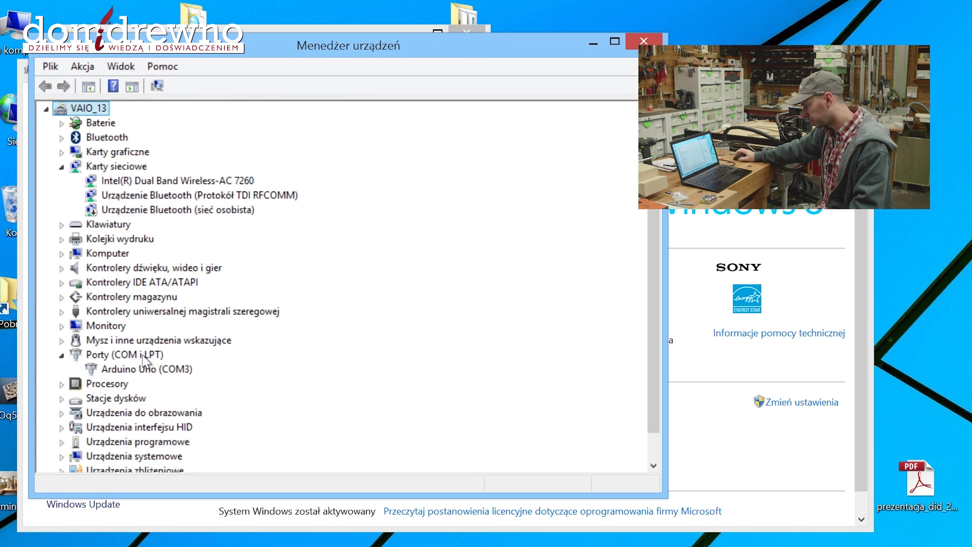
click(134, 369)
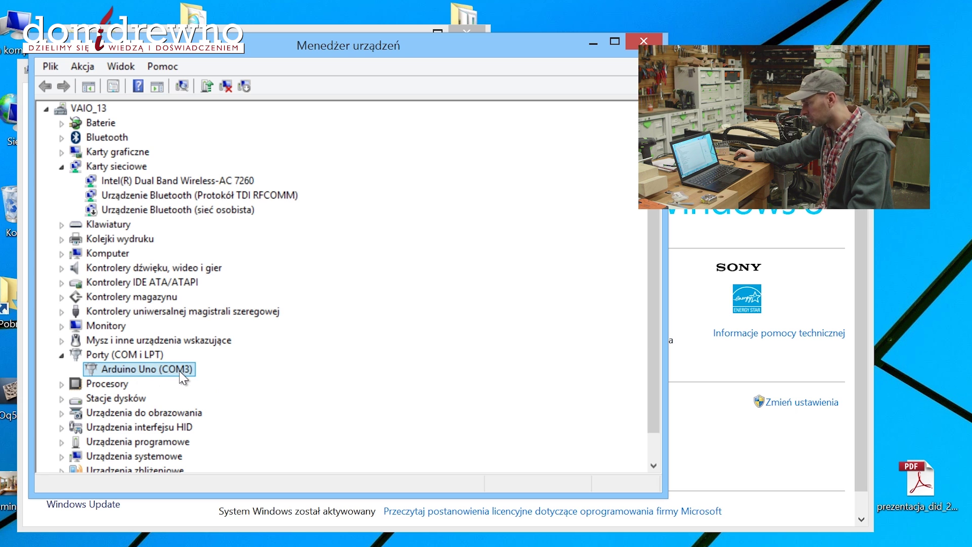
click(652, 42)
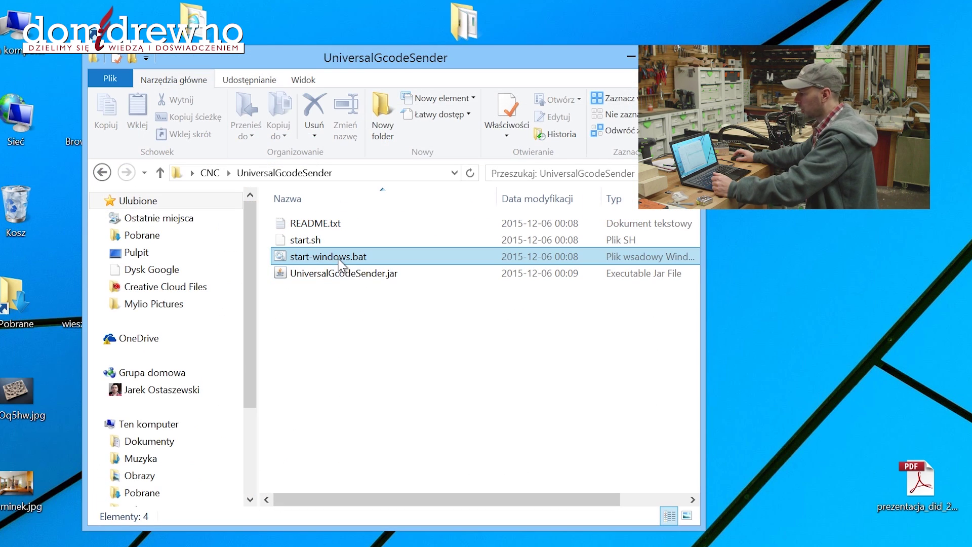
- Open start-windows.bat for editing in Notepad and reposition the Notepad window
click(357, 257)
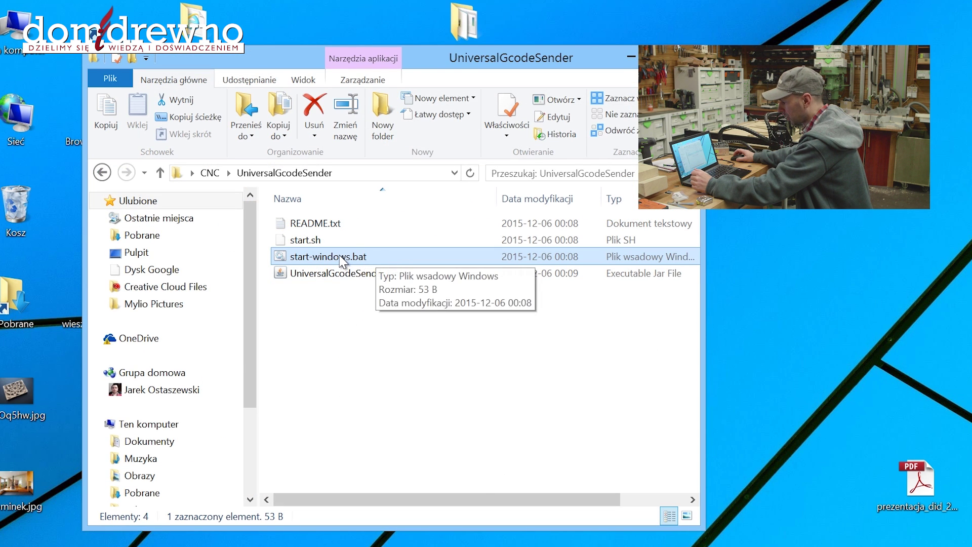
right_click(339, 257)
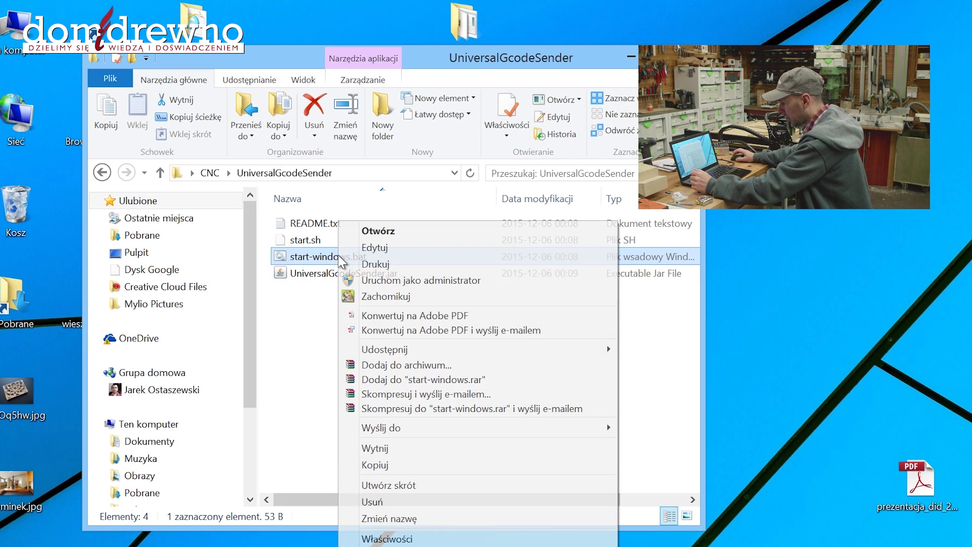
click(411, 247)
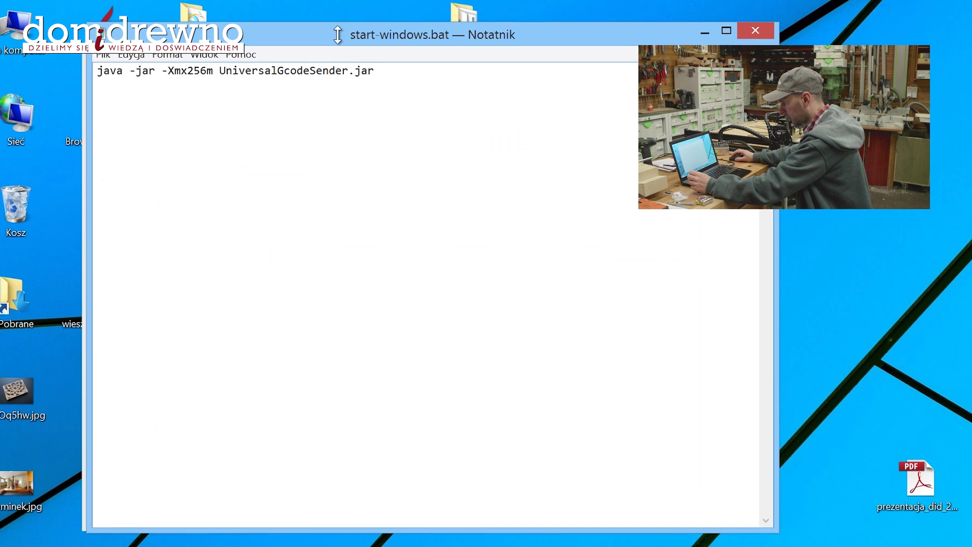
drag(334, 33, 334, 151)
- Change the Java memory option in the batch file to -Xmx1024m, then save and close the file
drag(220, 185, 207, 219)
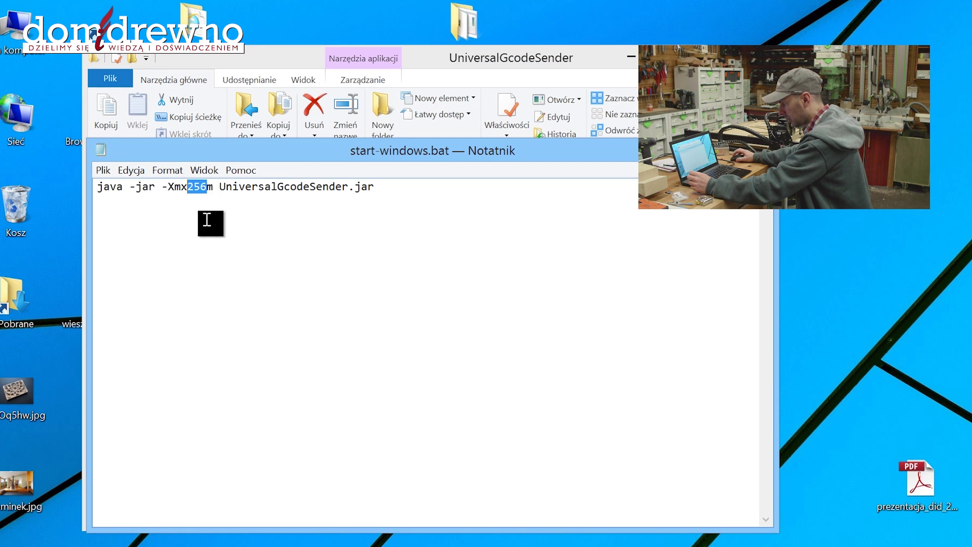
click(208, 191)
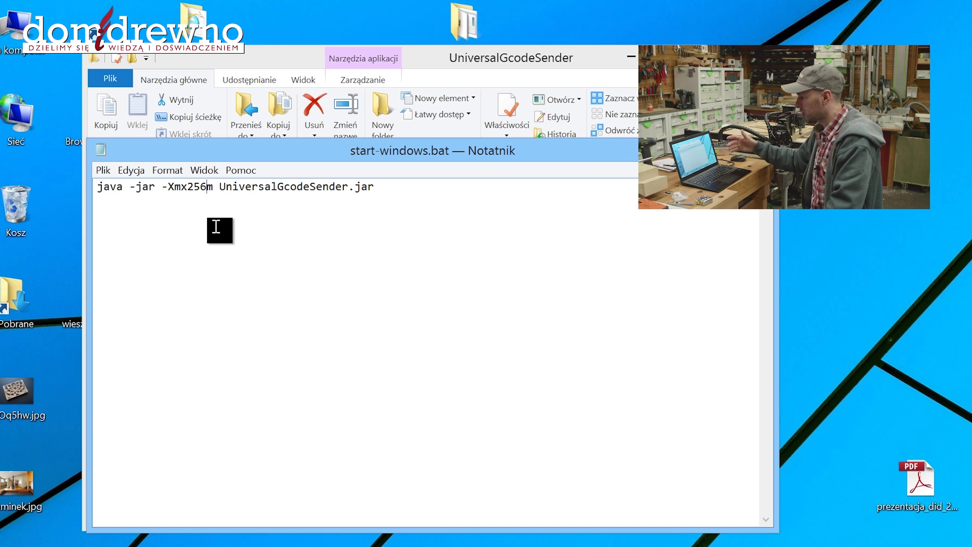
key(BackSpace)
key(BackSpace)
key(BackSpace)
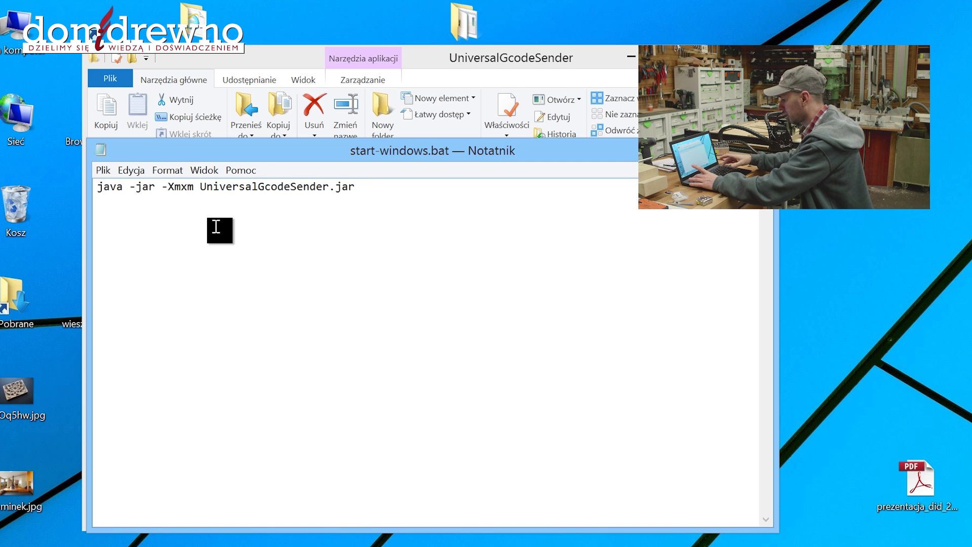
text(1024)
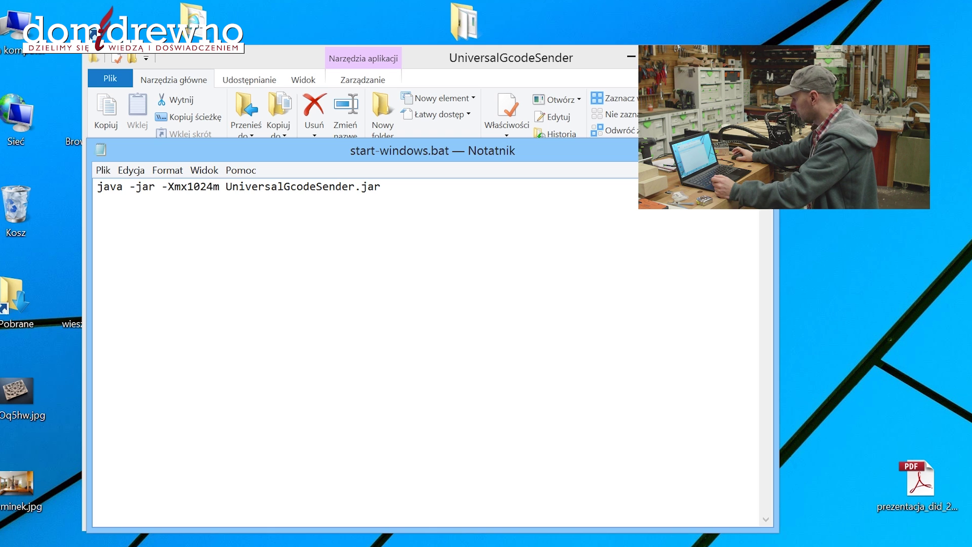
key(alt+F4)
click(523, 286)
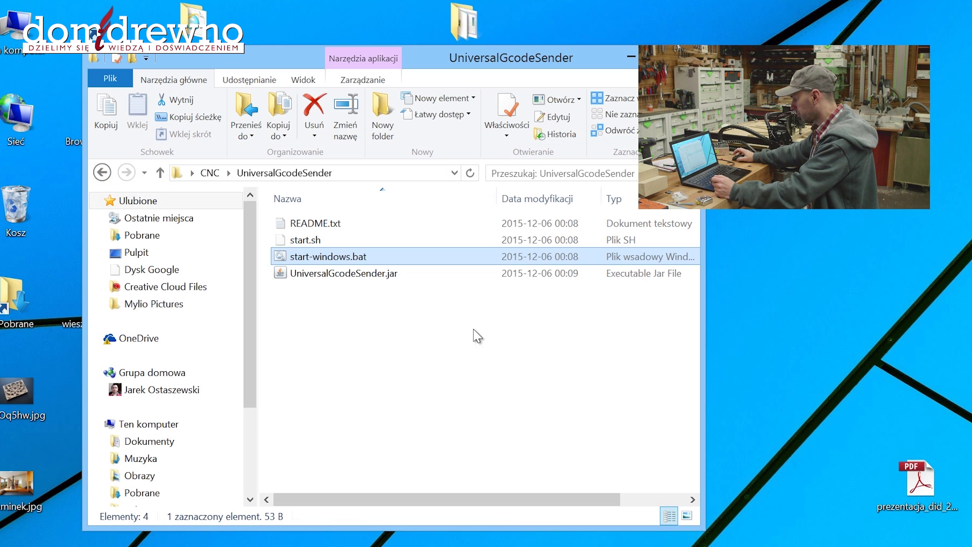
- Launch Universal Gcode Sender by running start-windows.bat
click(404, 381)
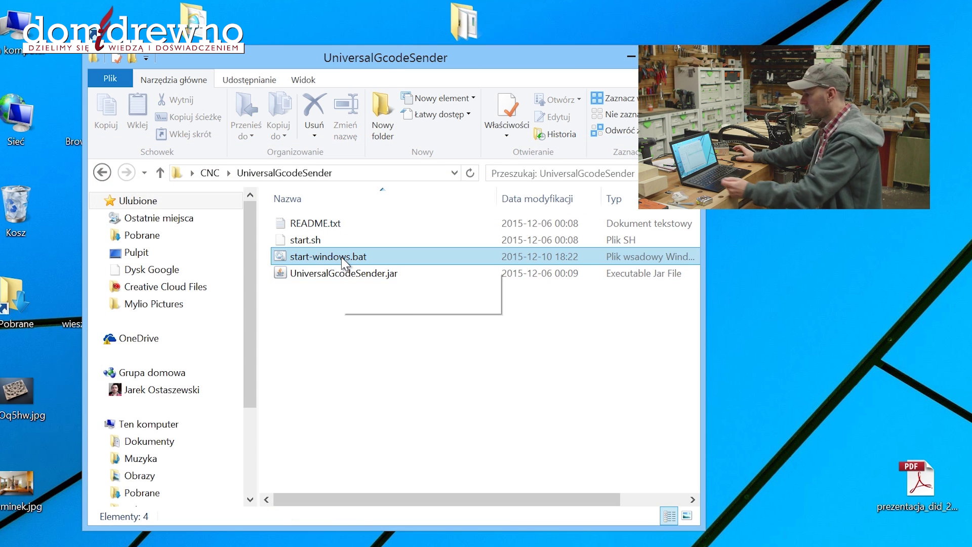
click(349, 274)
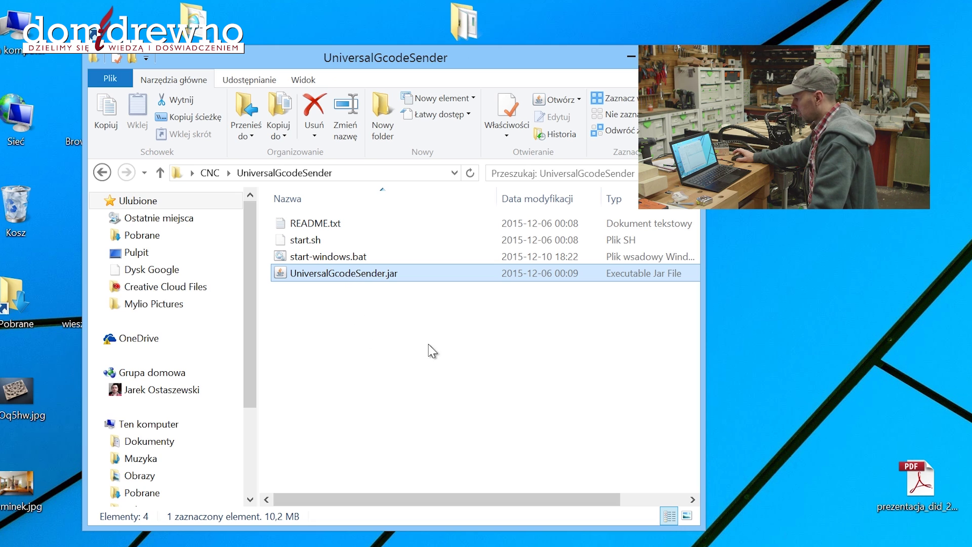
click(432, 351)
double_click(349, 258)
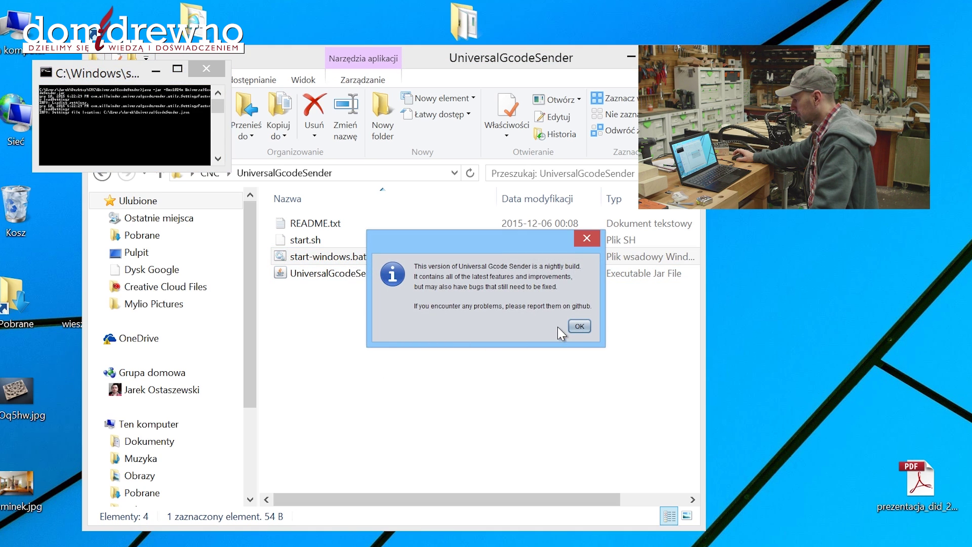
- Dismiss the nightly-build notice, reposition the window, and select port COM3 and baud rate 115200 for the connection
click(577, 329)
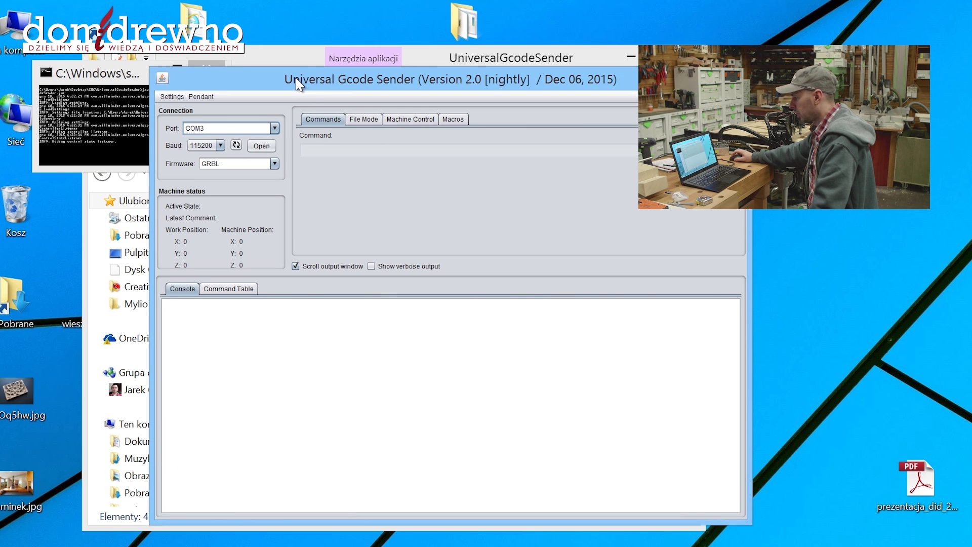
drag(298, 85, 289, 90)
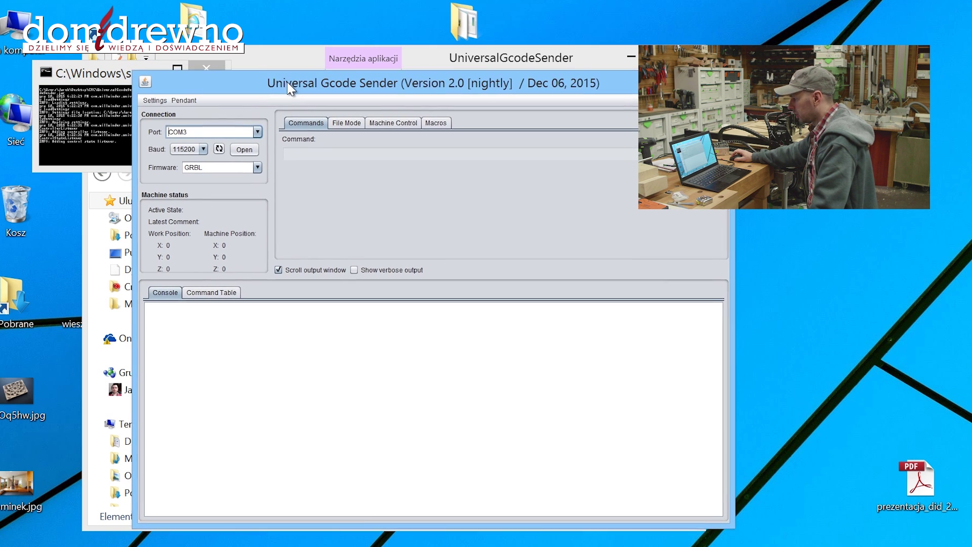
click(264, 133)
click(265, 129)
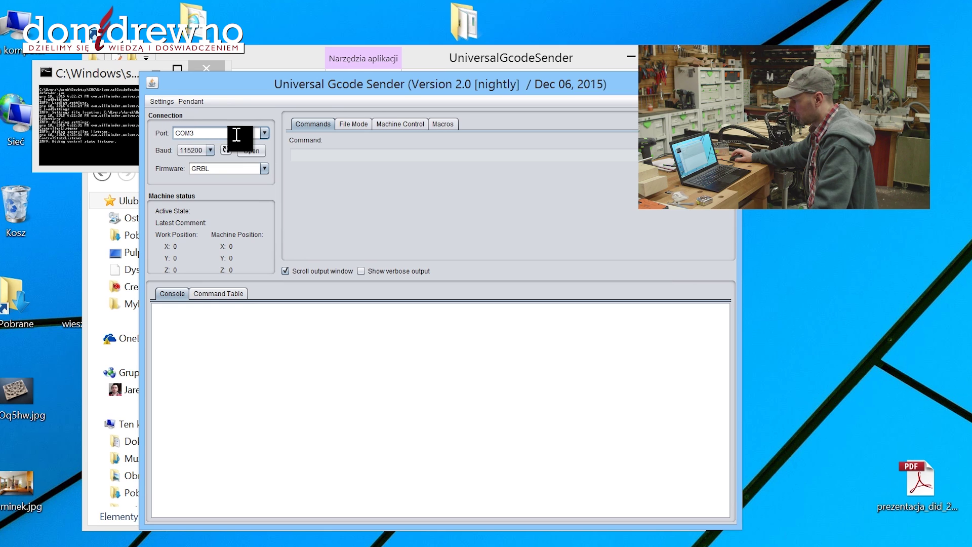
click(207, 150)
click(207, 150)
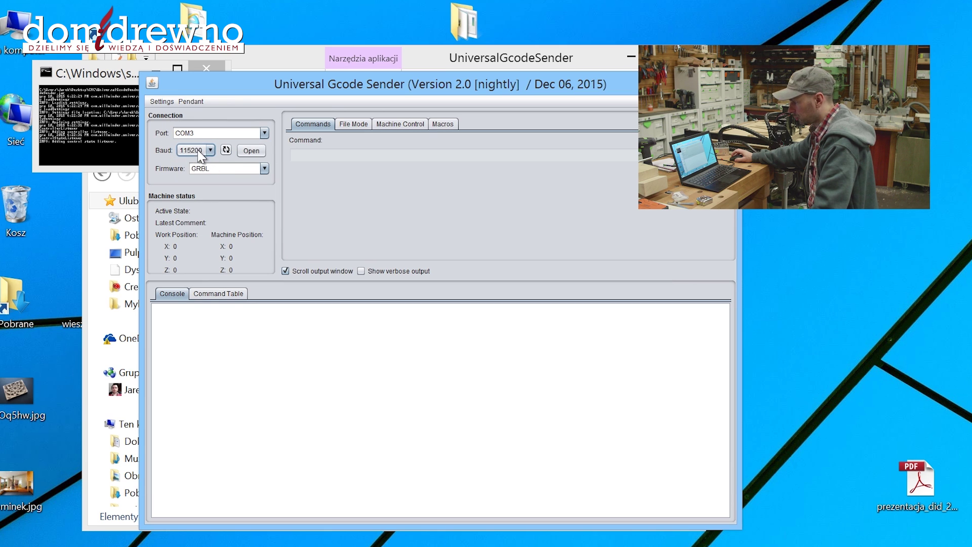
- Open the connection to the GRBL controller and run the machine's homing cycle ($H)
click(254, 151)
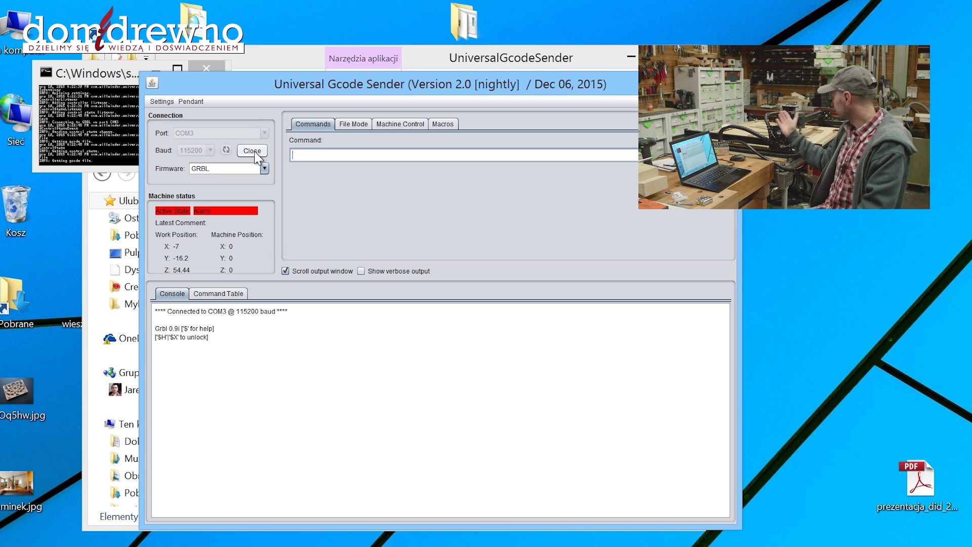
click(401, 125)
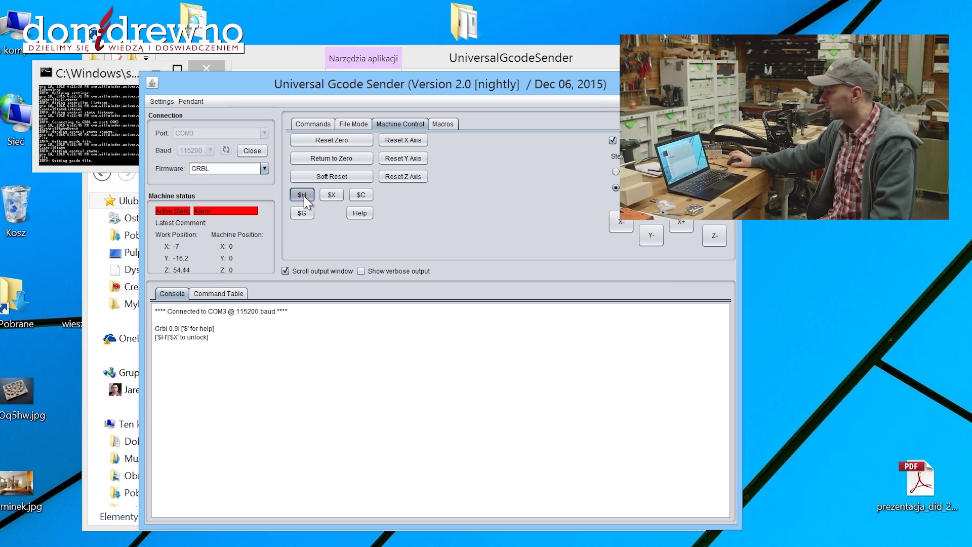
click(304, 197)
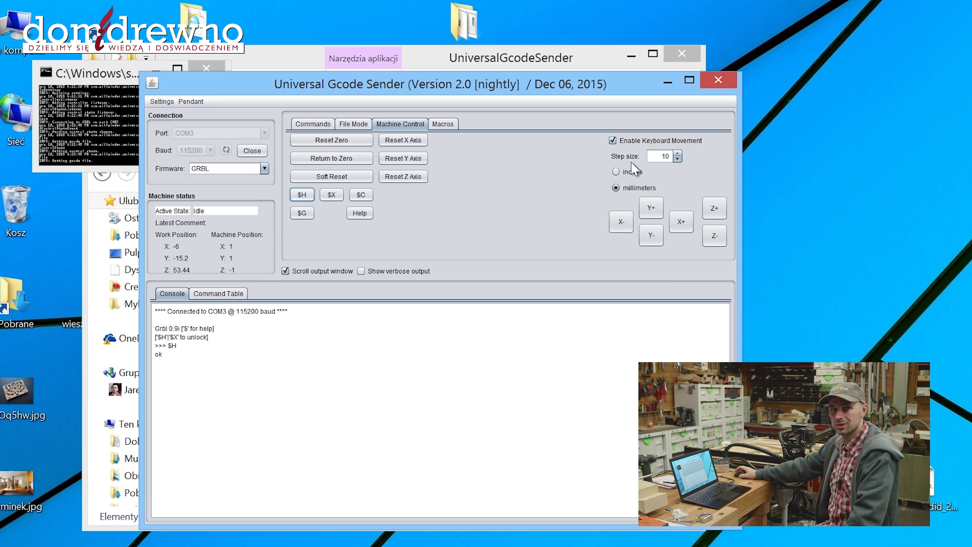
- Jog the machine in the positive Y direction in 10 mm steps, then correct it with moves in negative Y
click(675, 155)
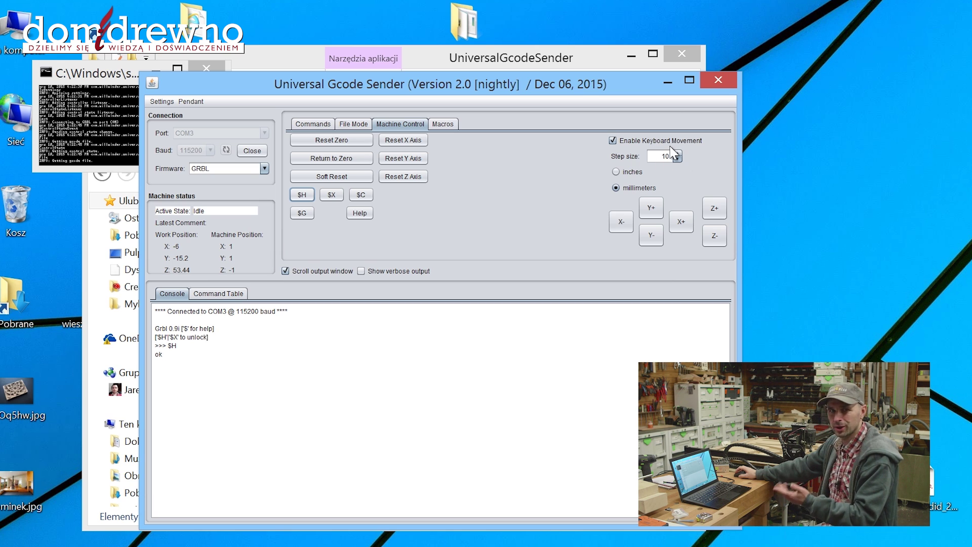
click(652, 207)
click(651, 208)
click(651, 208)
click(652, 208)
click(652, 207)
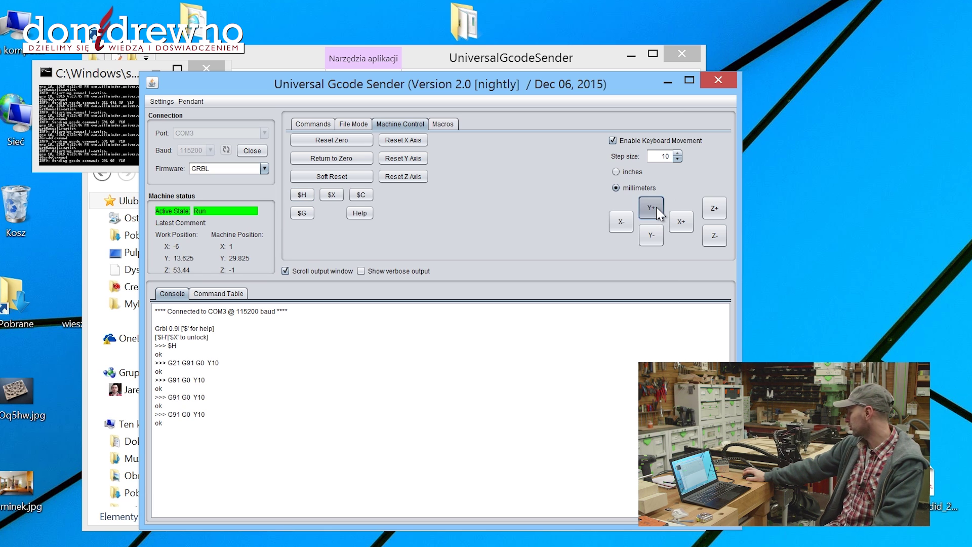
click(651, 207)
click(651, 208)
click(657, 209)
click(657, 209)
click(656, 208)
click(656, 209)
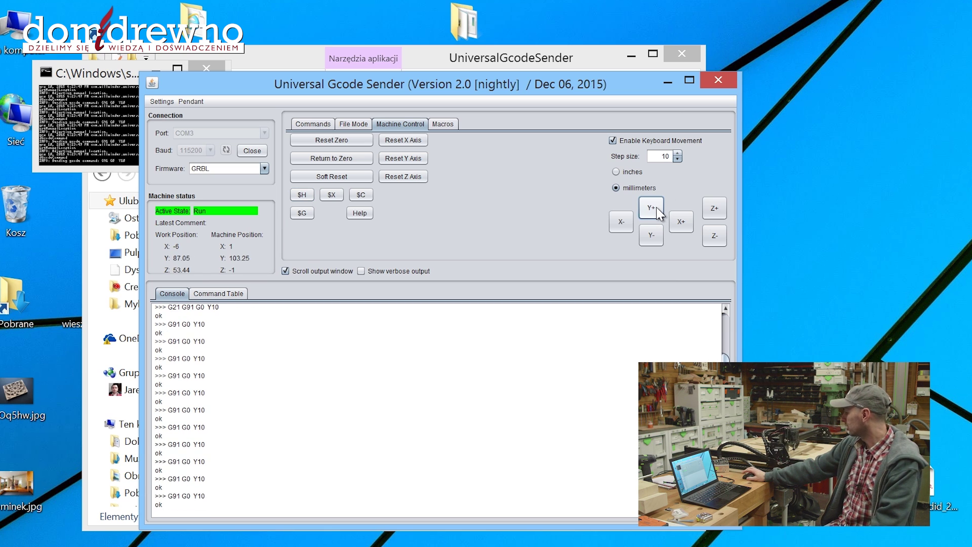
click(655, 238)
click(656, 238)
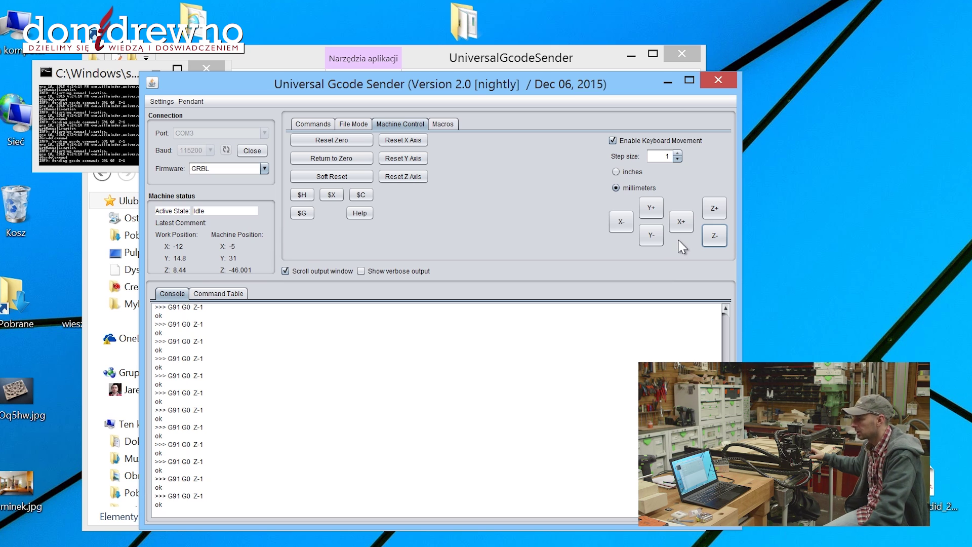
- Lower the tool in 1 mm Z steps and set the current position as work zero with G92 X0 Y0 Z0
click(721, 240)
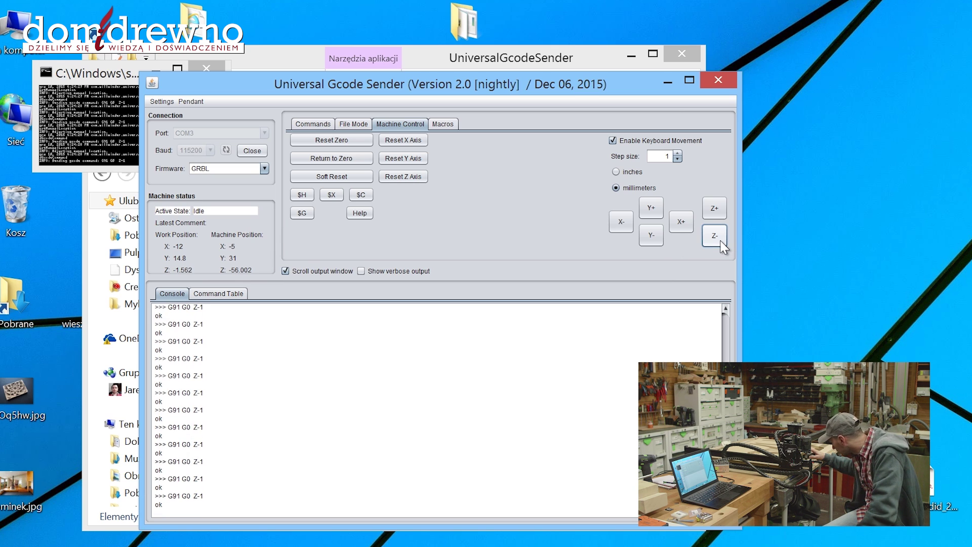
click(721, 240)
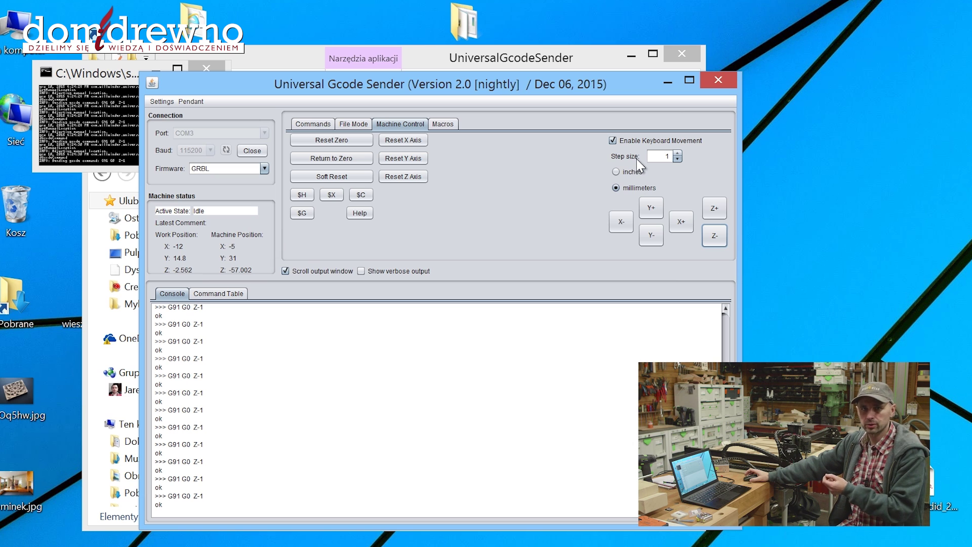
click(313, 123)
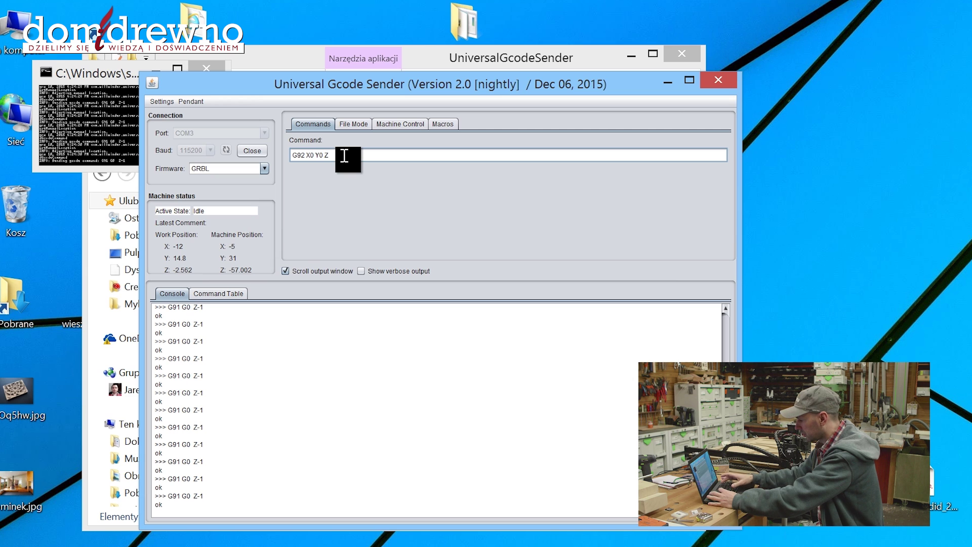
key(Return)
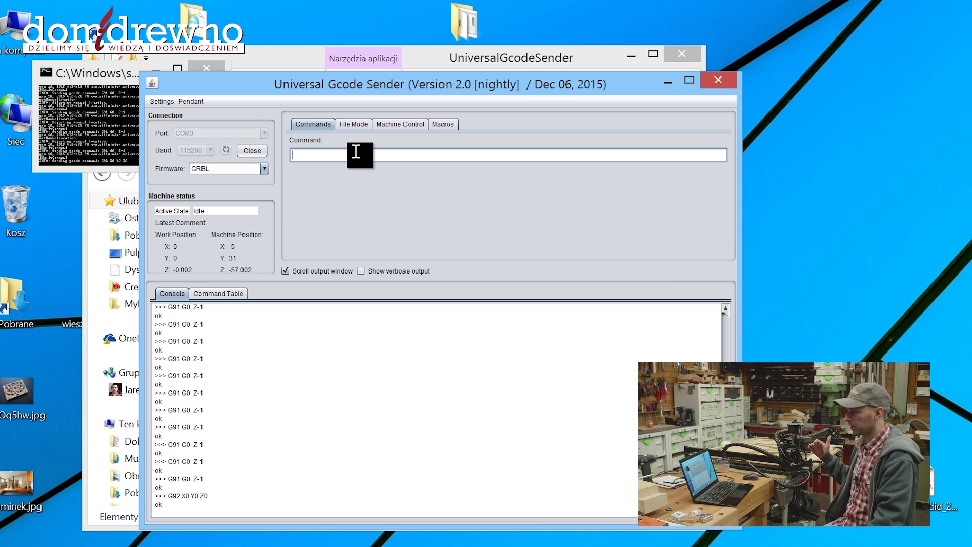
- Raise the tool to 12 mm above work zero by jogging Z upward in 1 mm steps
click(392, 125)
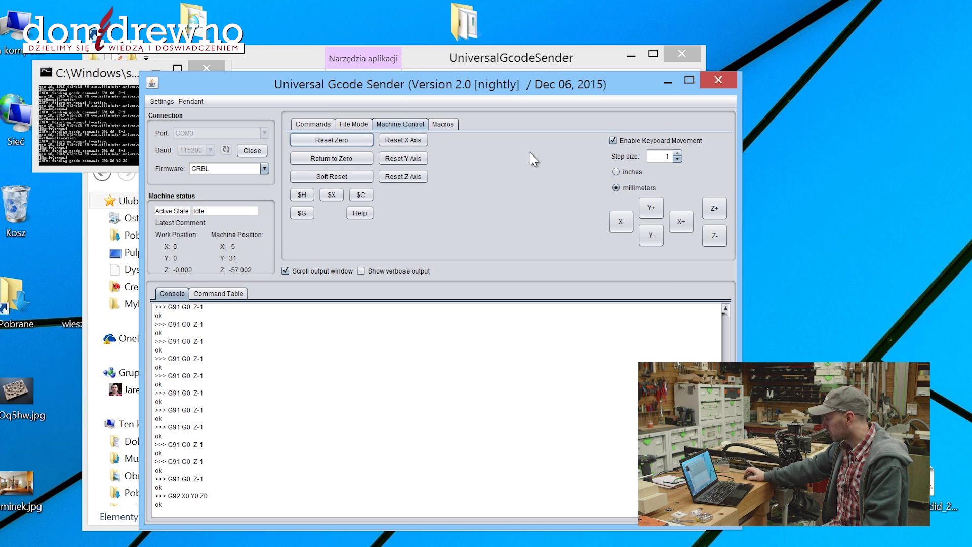
click(713, 209)
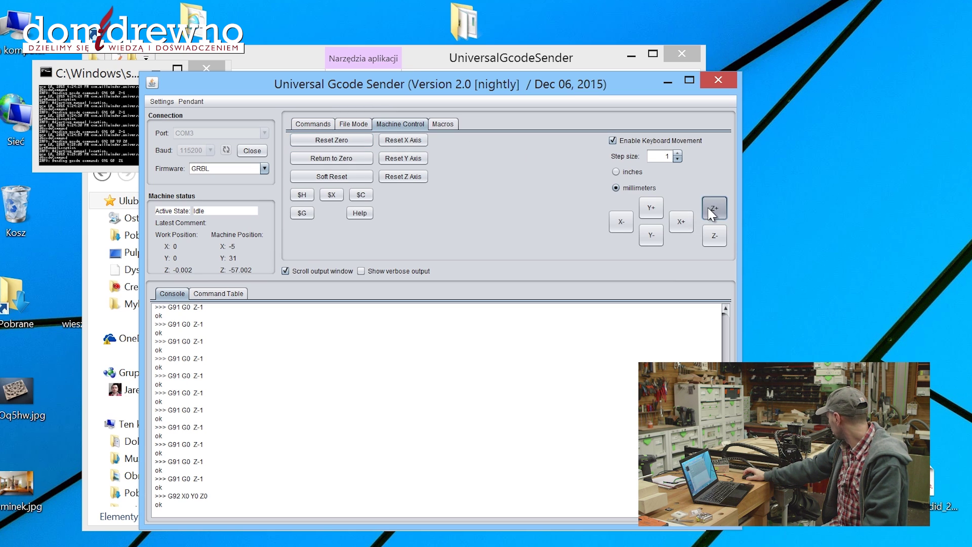
click(713, 210)
click(713, 210)
click(712, 212)
click(712, 212)
click(712, 212)
click(712, 212)
click(712, 211)
click(713, 211)
click(713, 210)
click(714, 210)
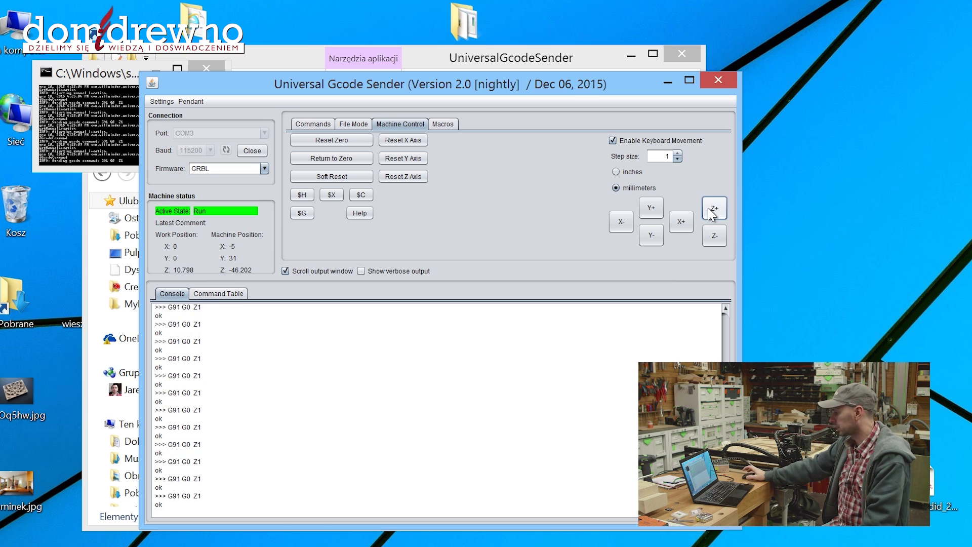
- Load test_700m_1.gcode as the file to send and reposition the sender window
click(353, 124)
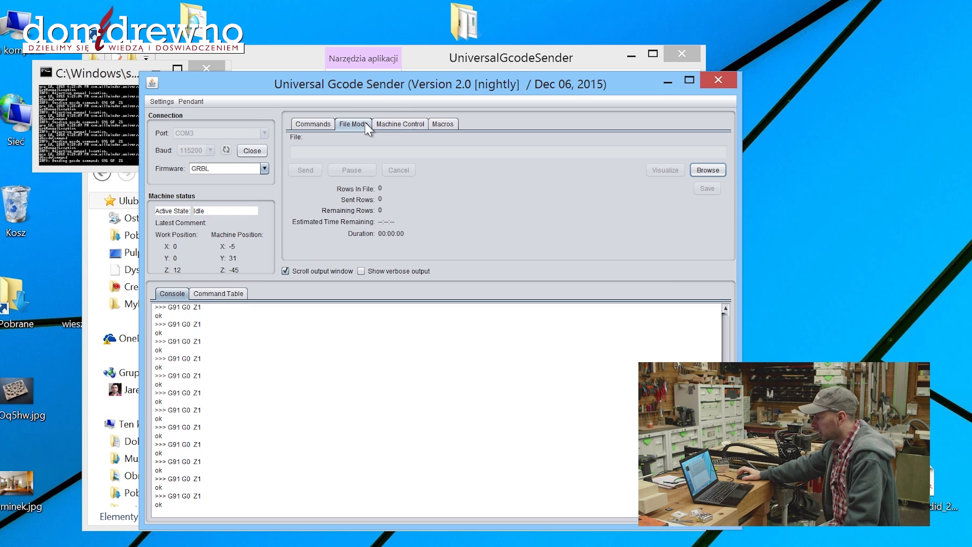
click(708, 171)
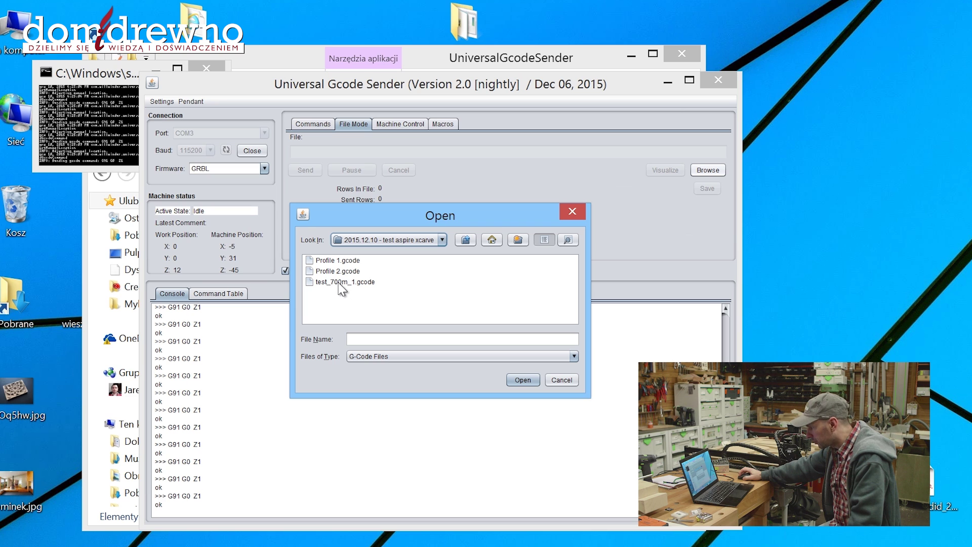
double_click(355, 286)
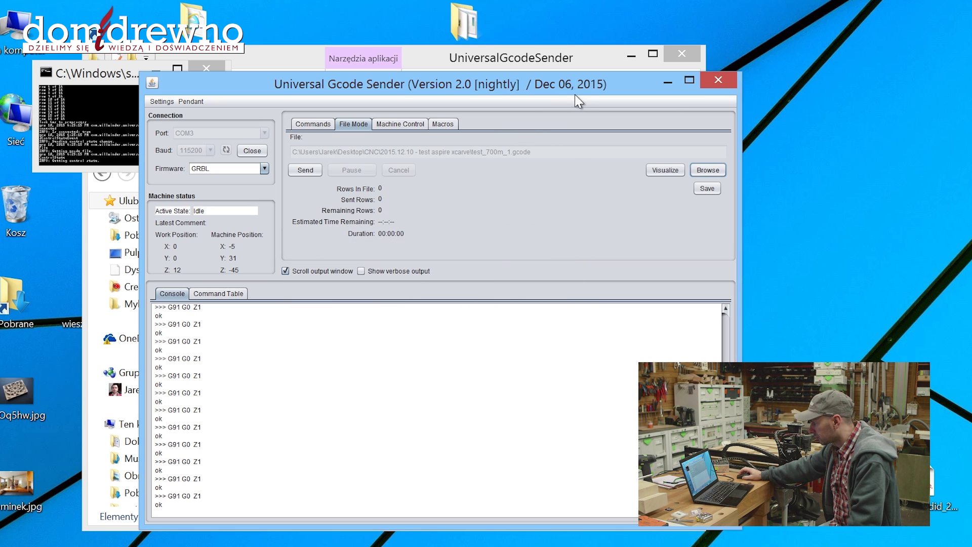
drag(556, 86, 530, 84)
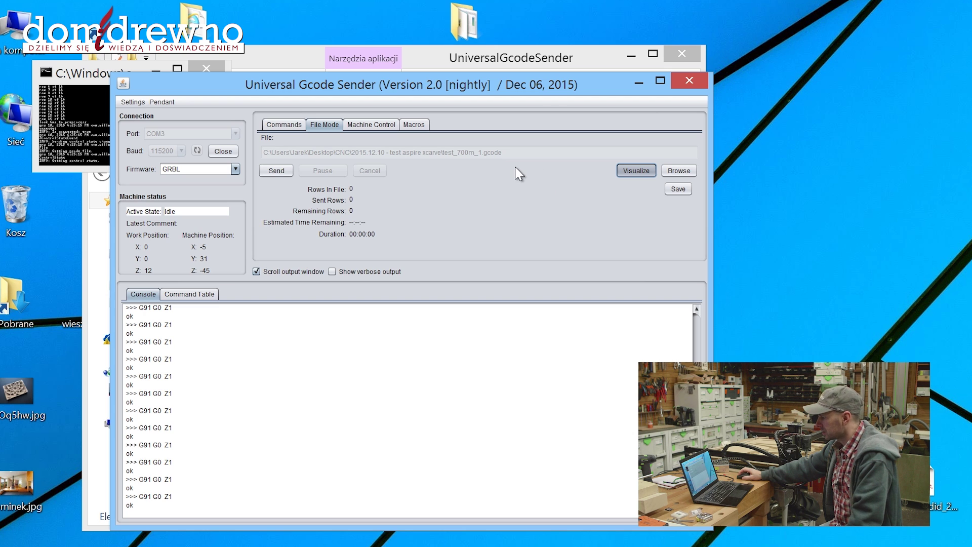
- Preview the loaded toolpath in the G-Code Visualizer, rotate it to inspect the two marks, and close the preview
drag(324, 238, 304, 260)
drag(193, 175, 258, 256)
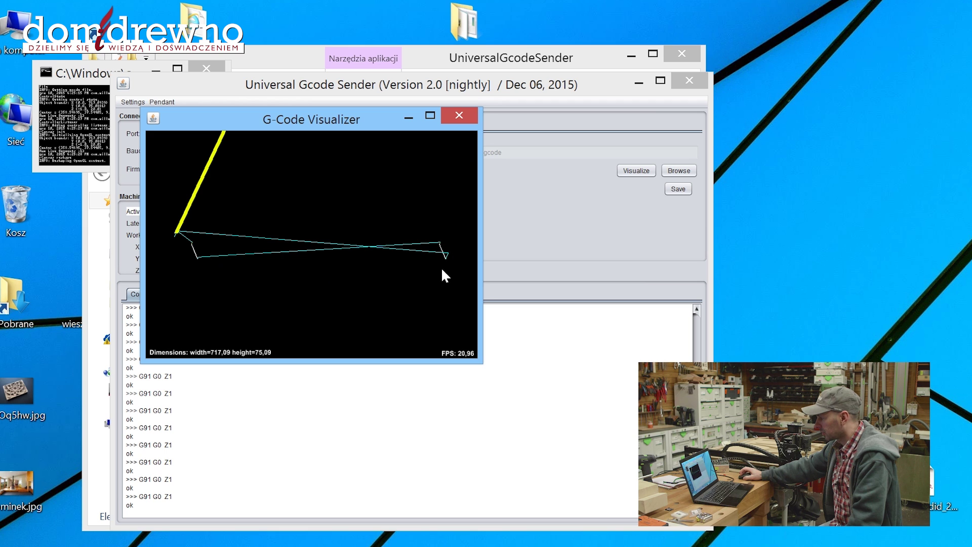
drag(442, 270, 247, 248)
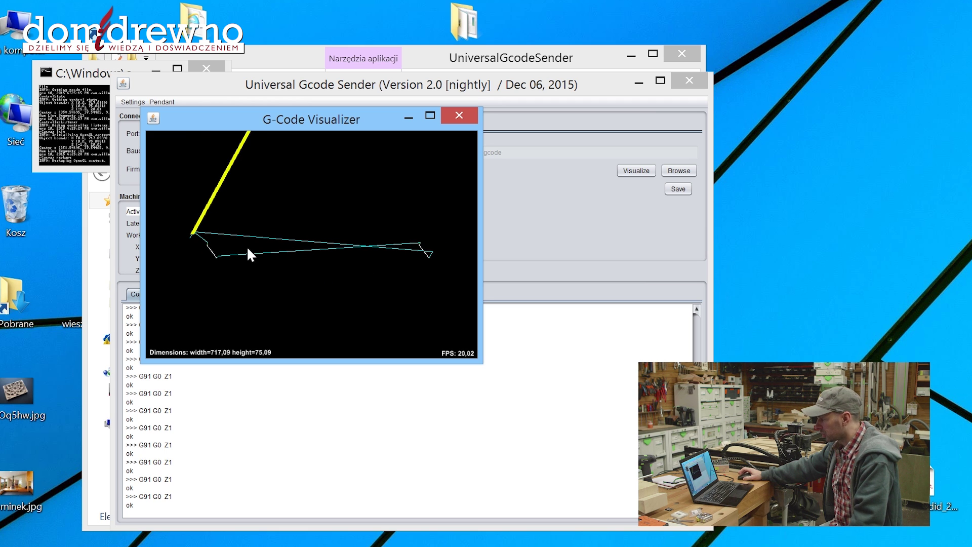
click(459, 116)
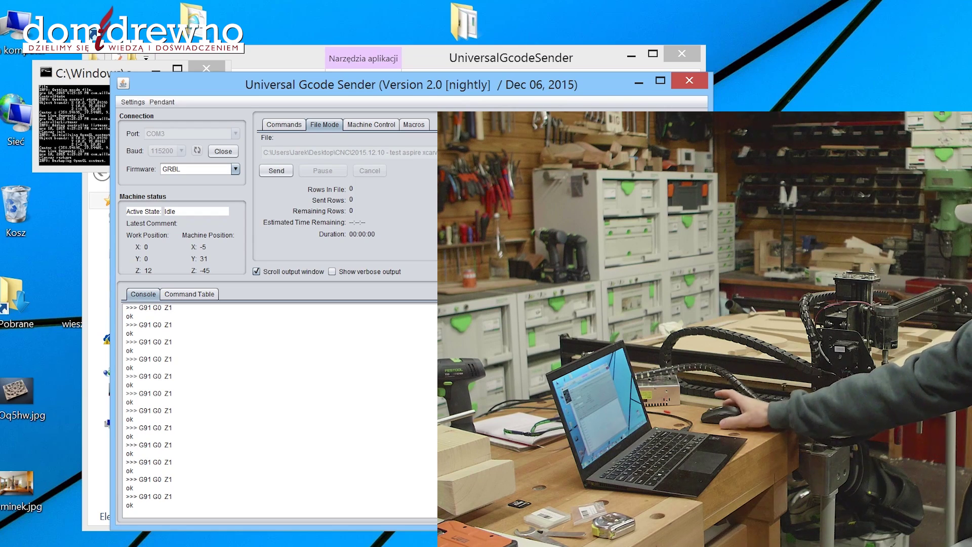
- Send the loaded G-code file to the machine and dismiss the completion message
click(278, 171)
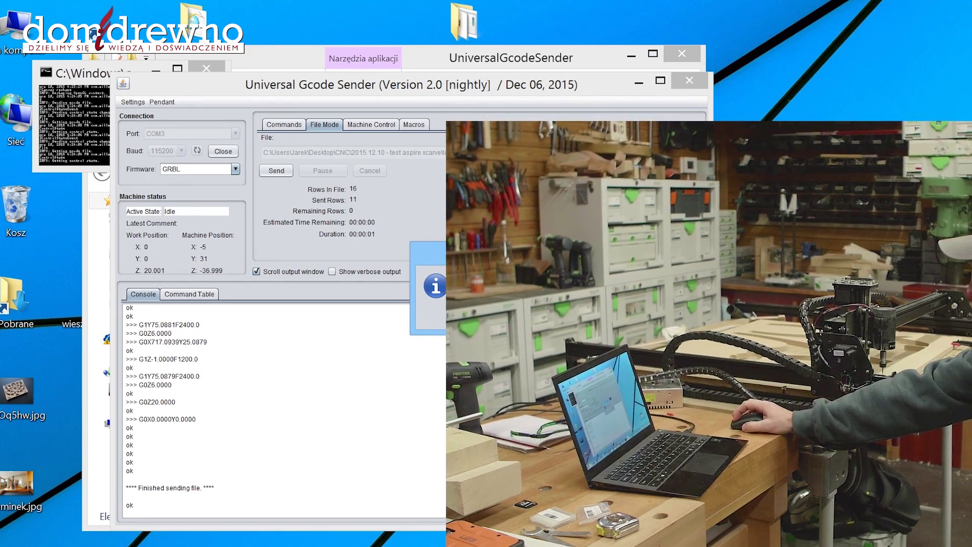
key(Return)
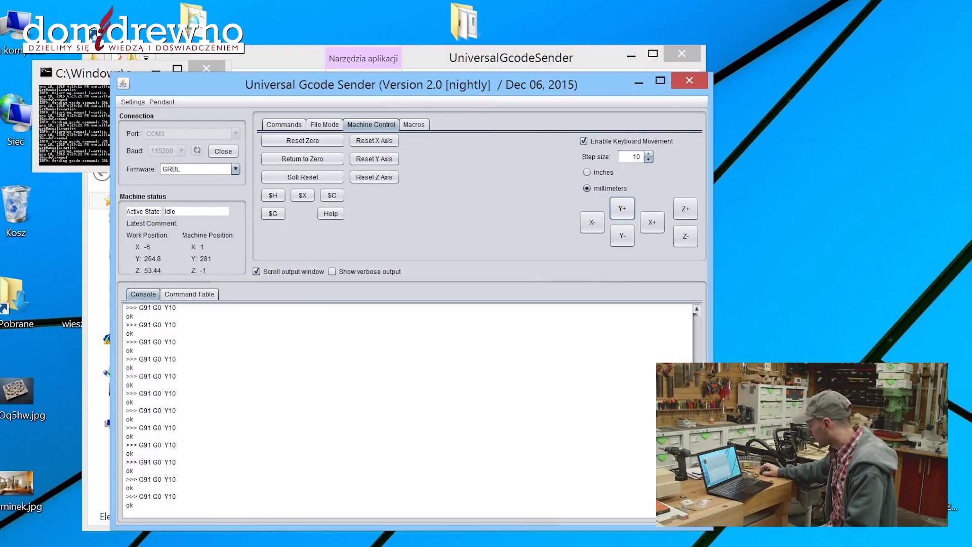
- Switch to Aspire and add a length dimension between the lower ends of the two vertical lines, placed above them, to read their spacing
click(532, 478)
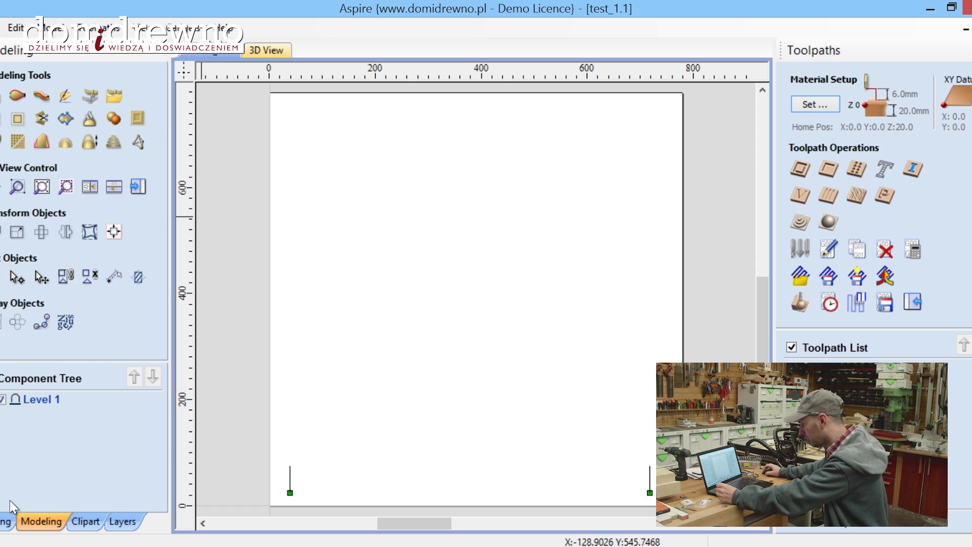
click(4, 520)
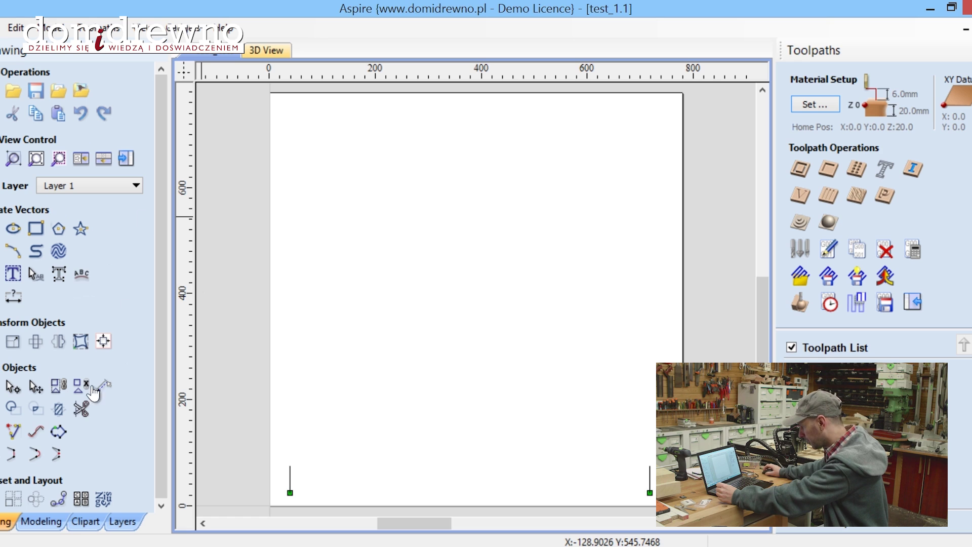
click(18, 300)
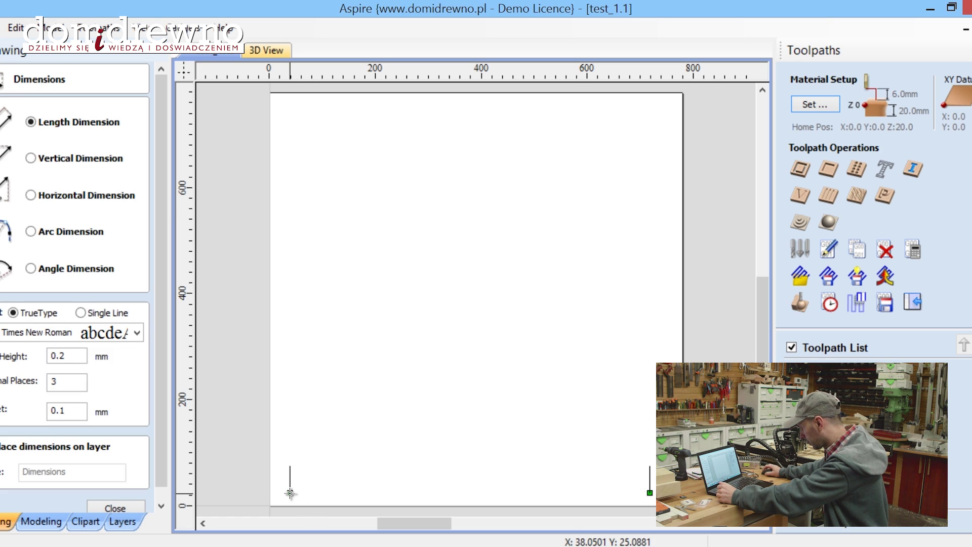
click(650, 493)
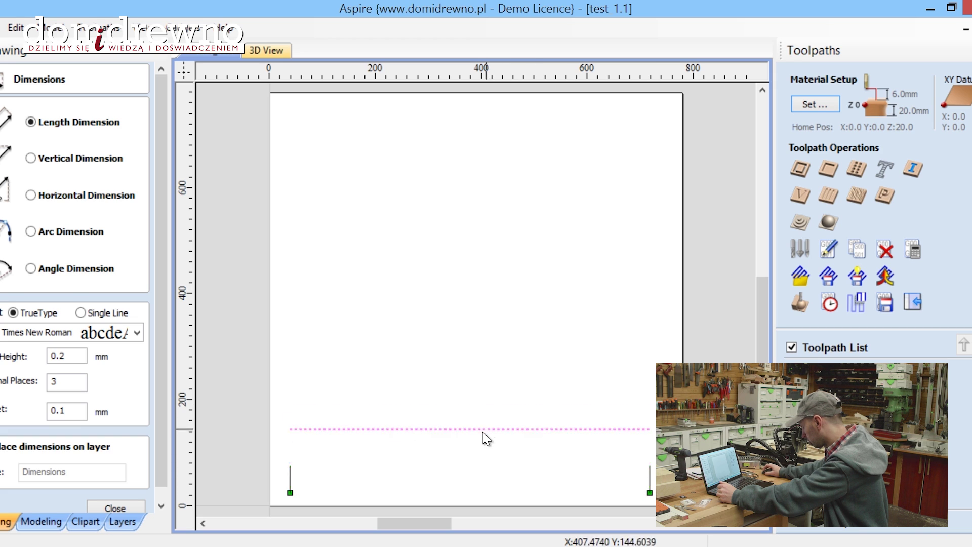
click(458, 422)
scroll(461, 430, up, 10)
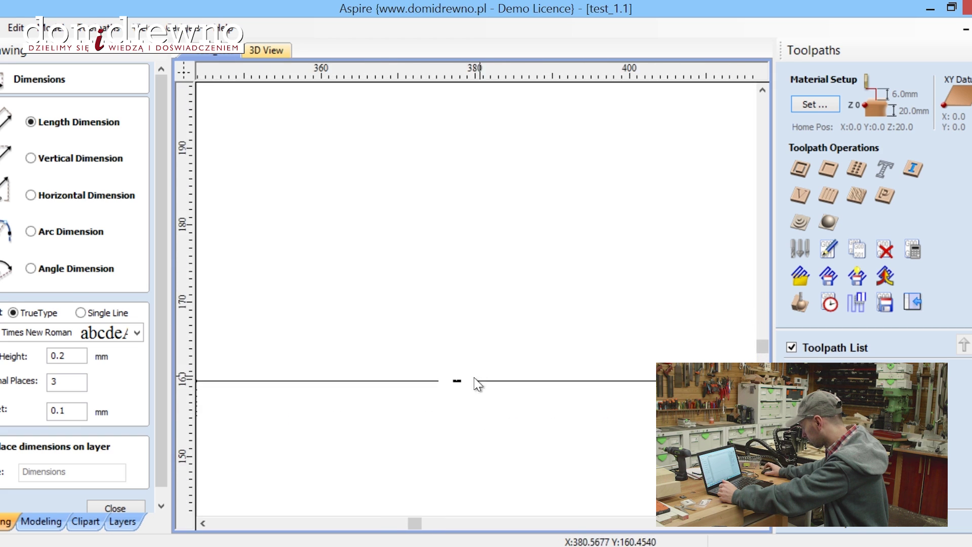
scroll(450, 395, up, 5)
scroll(643, 299, up, 3)
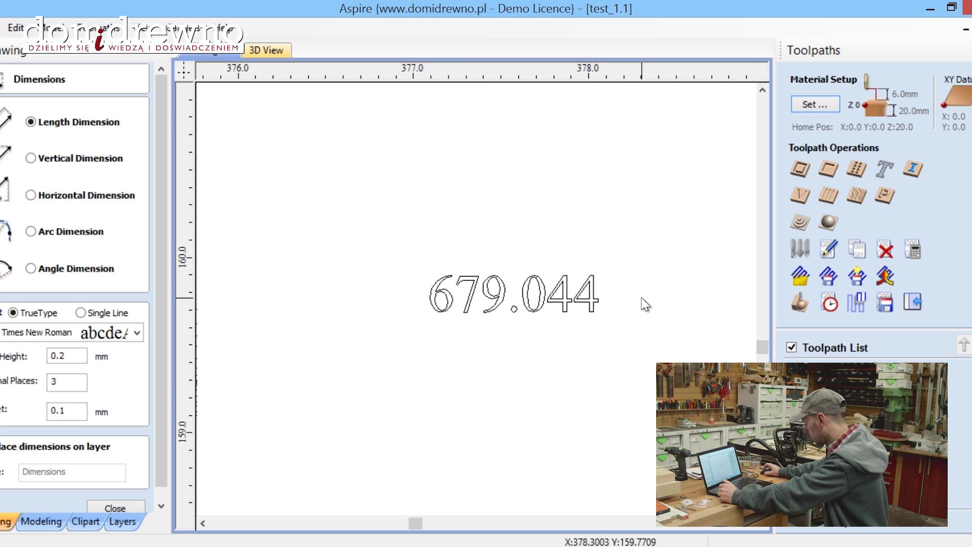